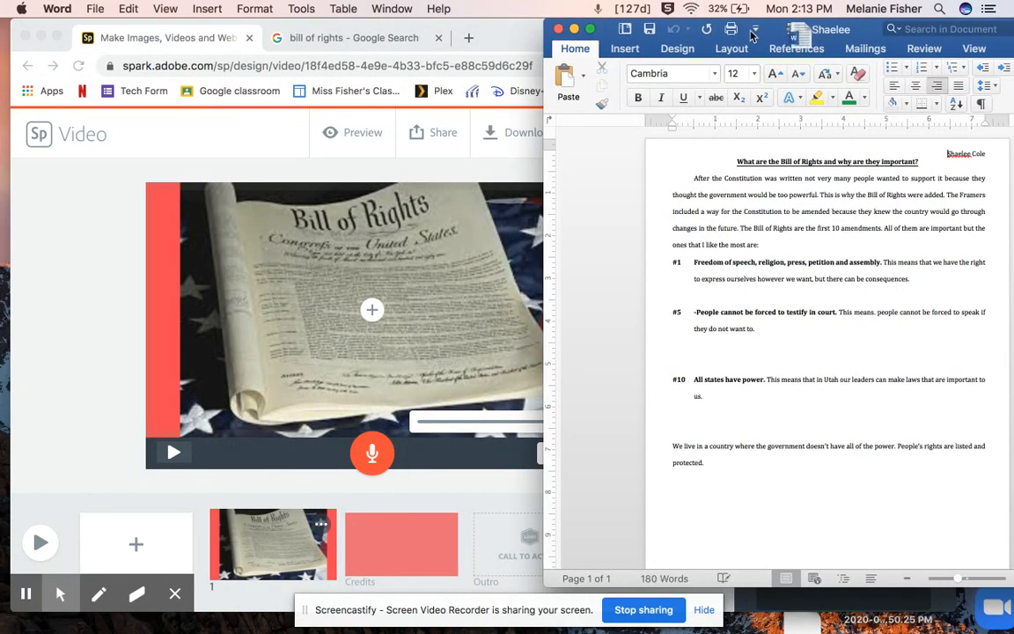
# Switch to the Adobe Spark video editor and move its window aside so the essay document is readable beside the narration control
pyautogui.click(497, 44)
pyautogui.click(1002, 284)
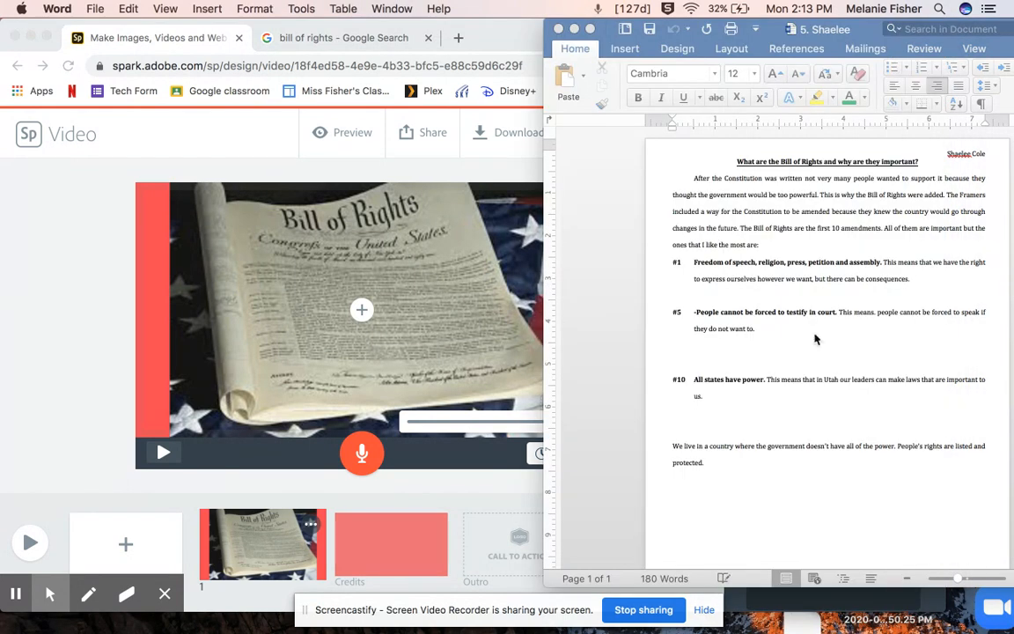
pyautogui.click(361, 446)
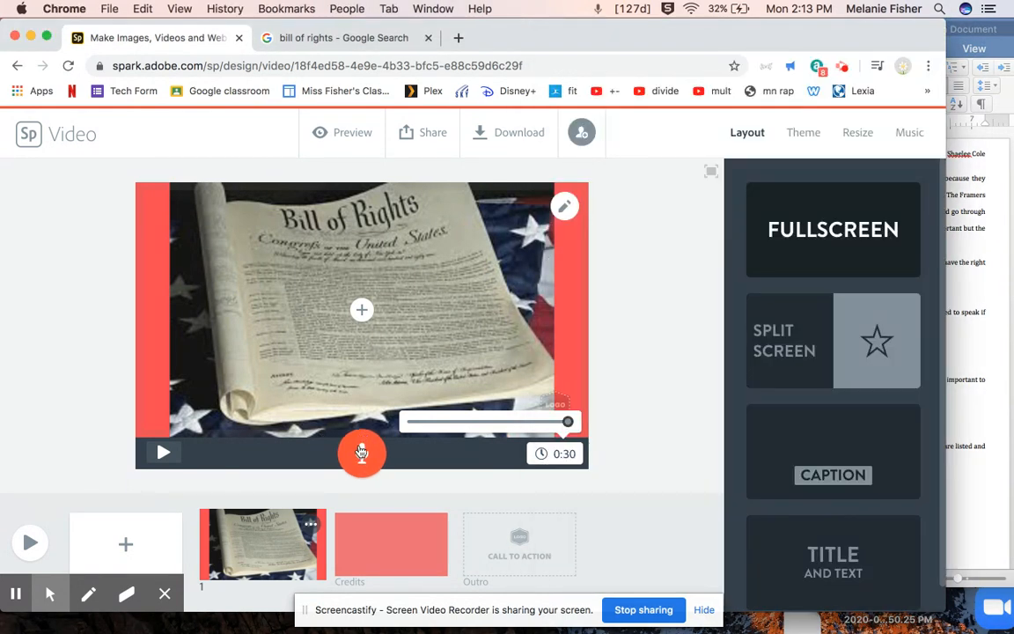
pyautogui.moveTo(604, 41); pyautogui.dragTo(309, 26)
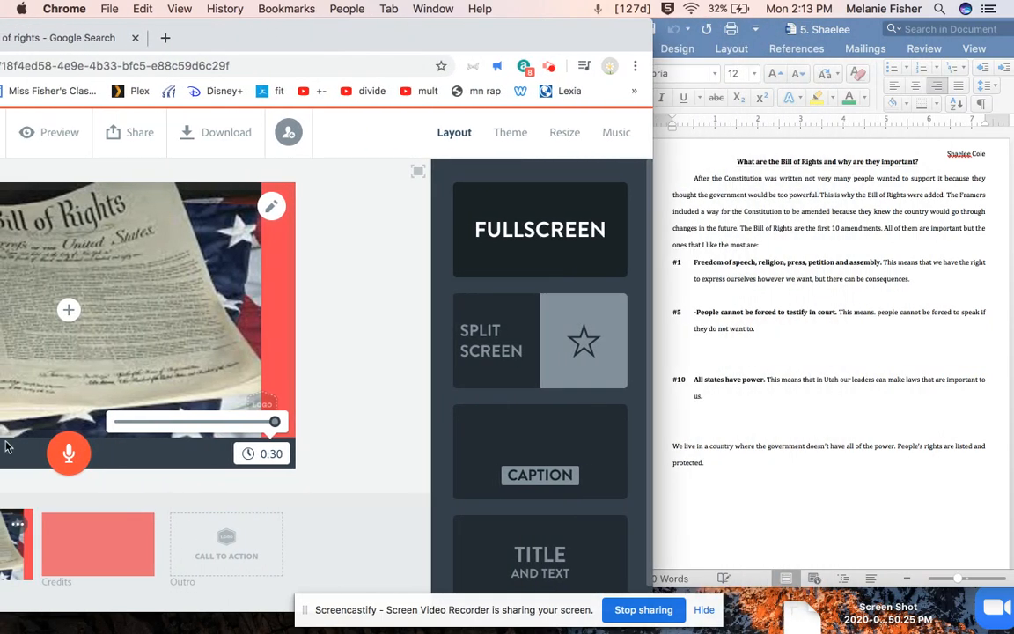
# Record a short trial narration on the Bill of Rights slide and remove it
pyautogui.click(71, 455)
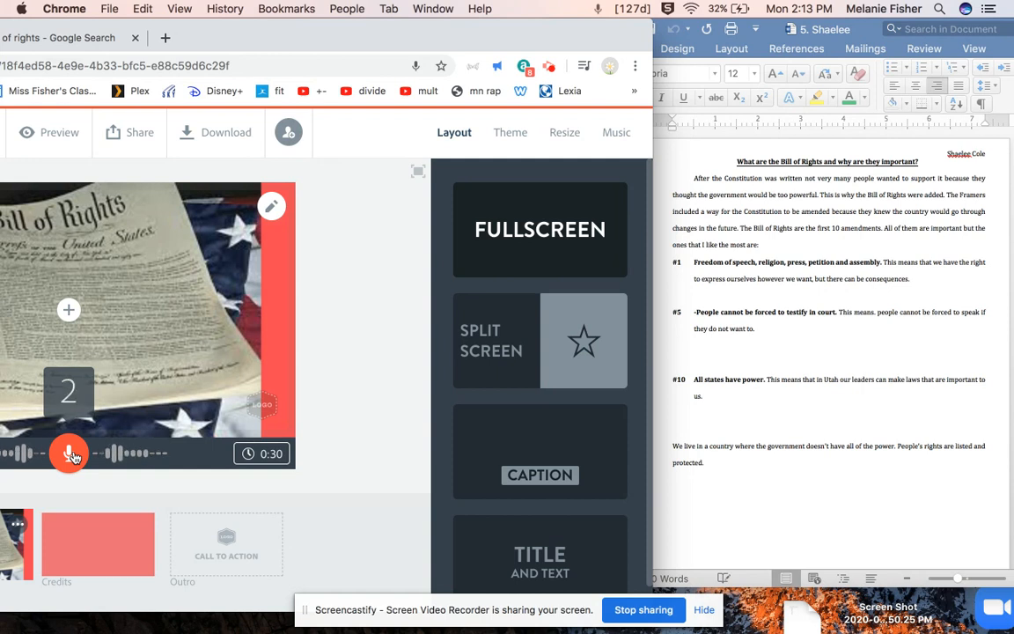
pyautogui.click(74, 456)
pyautogui.moveTo(247, 46); pyautogui.dragTo(430, 45)
pyautogui.click(444, 455)
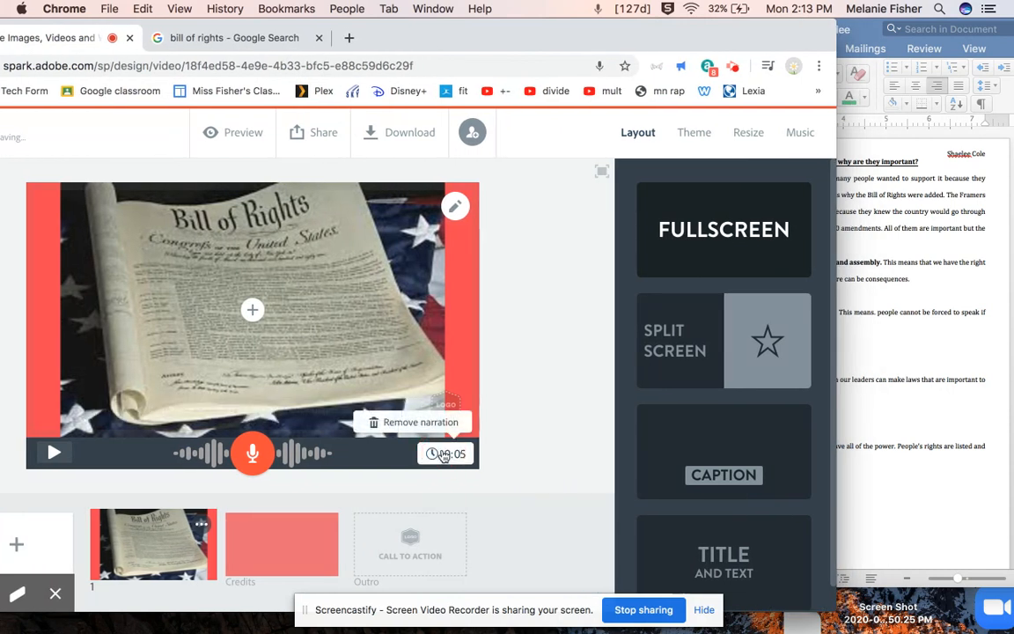
pyautogui.click(392, 421)
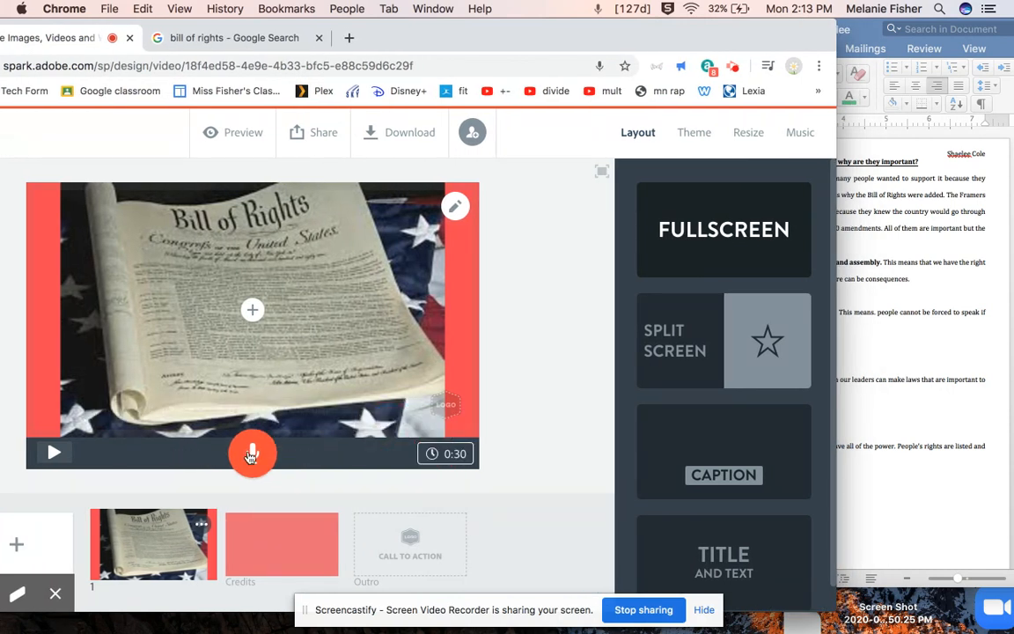
# Reposition the browser window beside the essay and record a narration of about 12 seconds on the Bill of Rights slide
pyautogui.moveTo(534, 37); pyautogui.dragTo(352, 21)
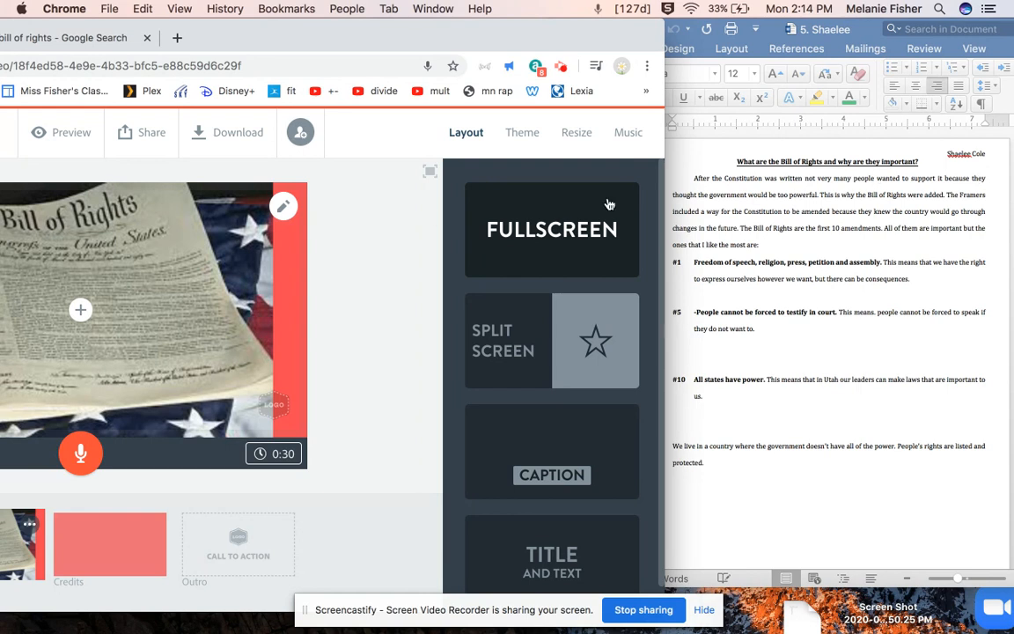
pyautogui.click(81, 453)
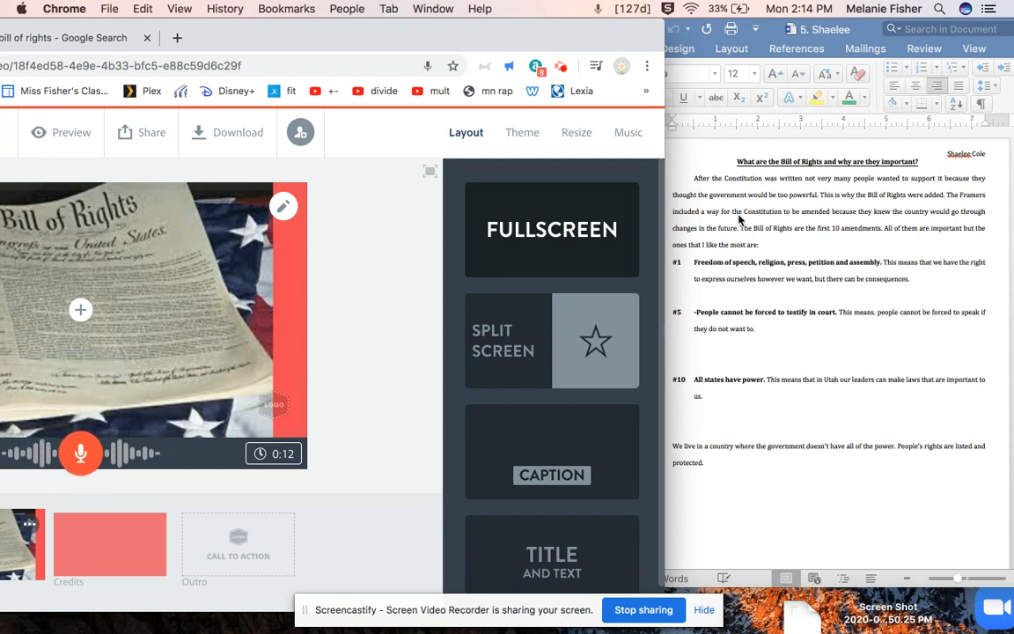
# In the Word essay, highlight in yellow the text from "After the Constitution was written" through "Bill of Rights were added."
pyautogui.click(777, 215)
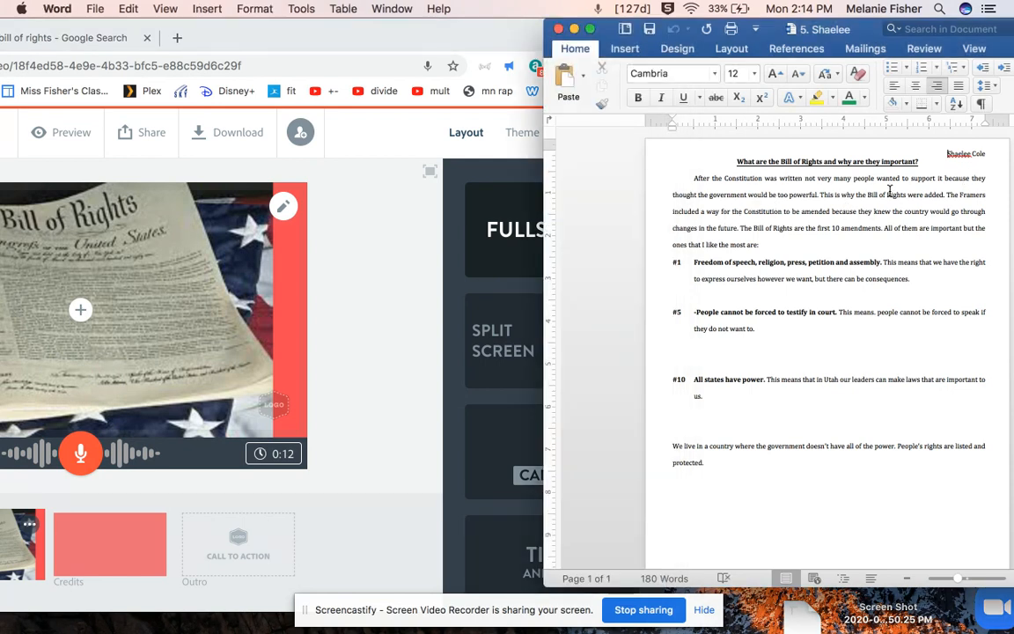
pyautogui.moveTo(948, 195); pyautogui.dragTo(694, 178)
pyautogui.click(818, 96)
pyautogui.click(832, 261)
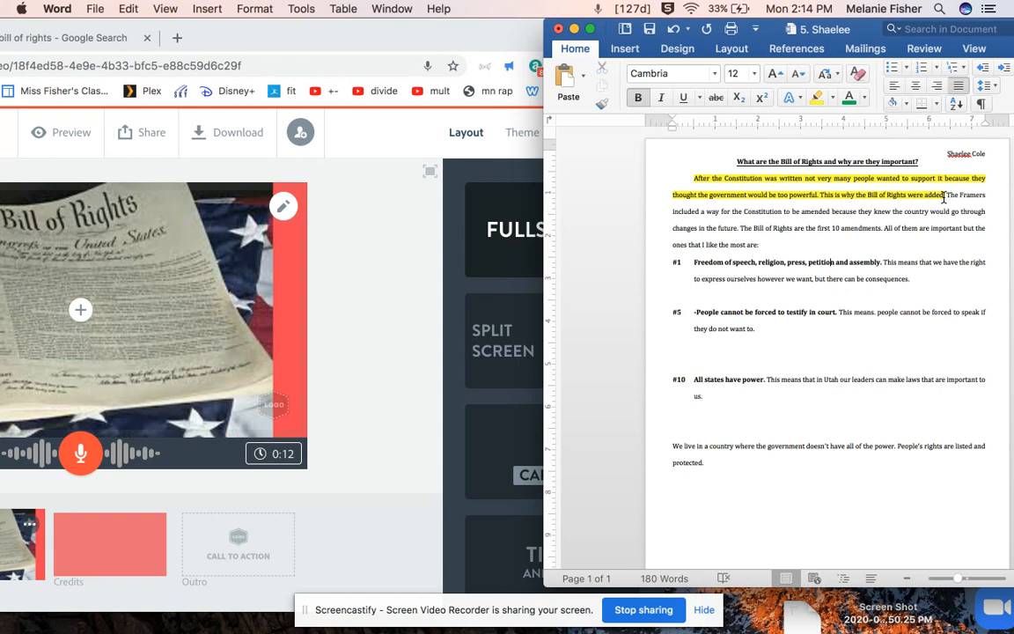
pyautogui.moveTo(948, 195); pyautogui.dragTo(948, 246)
pyautogui.click(892, 240)
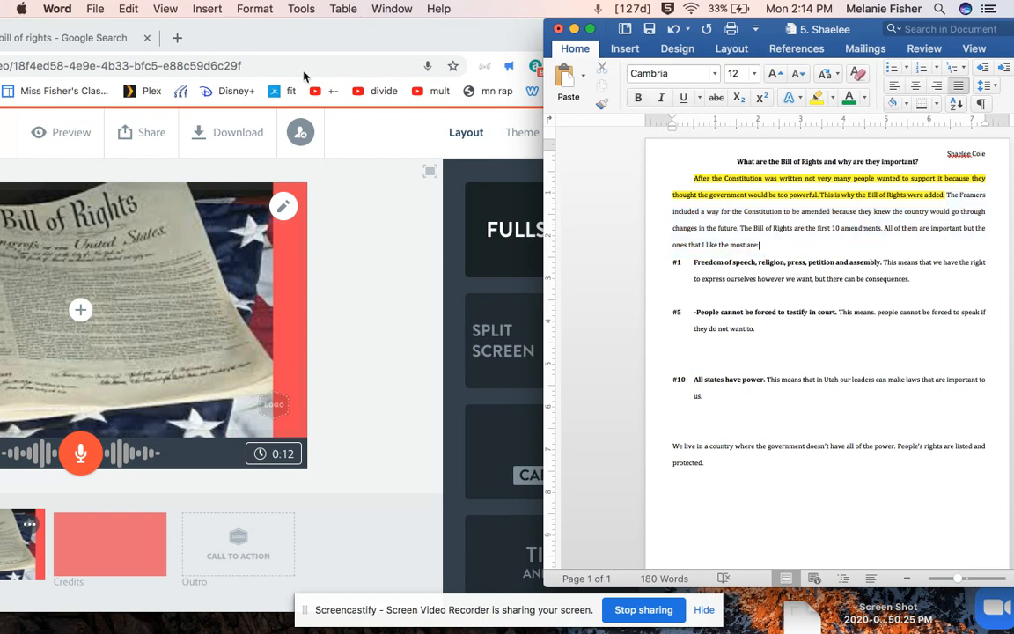
pyautogui.click(304, 35)
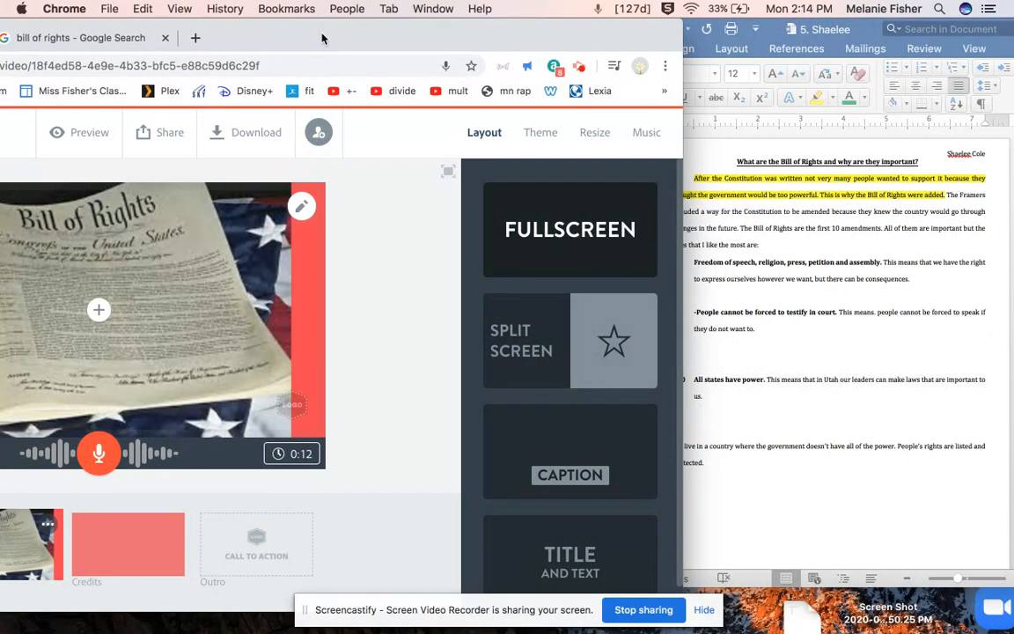
pyautogui.click(739, 186)
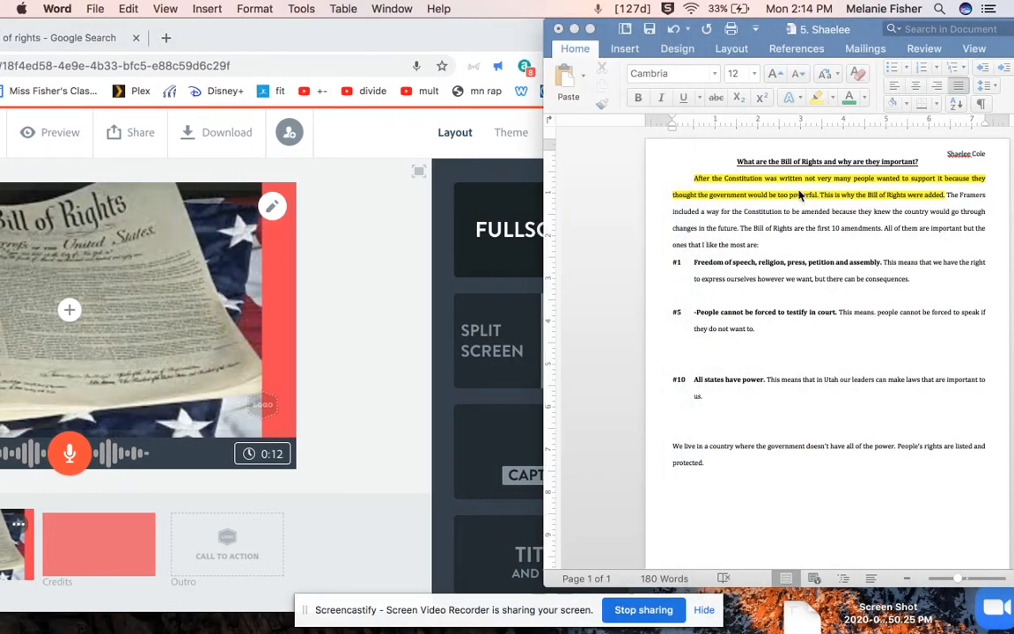
pyautogui.moveTo(948, 196); pyautogui.dragTo(768, 173)
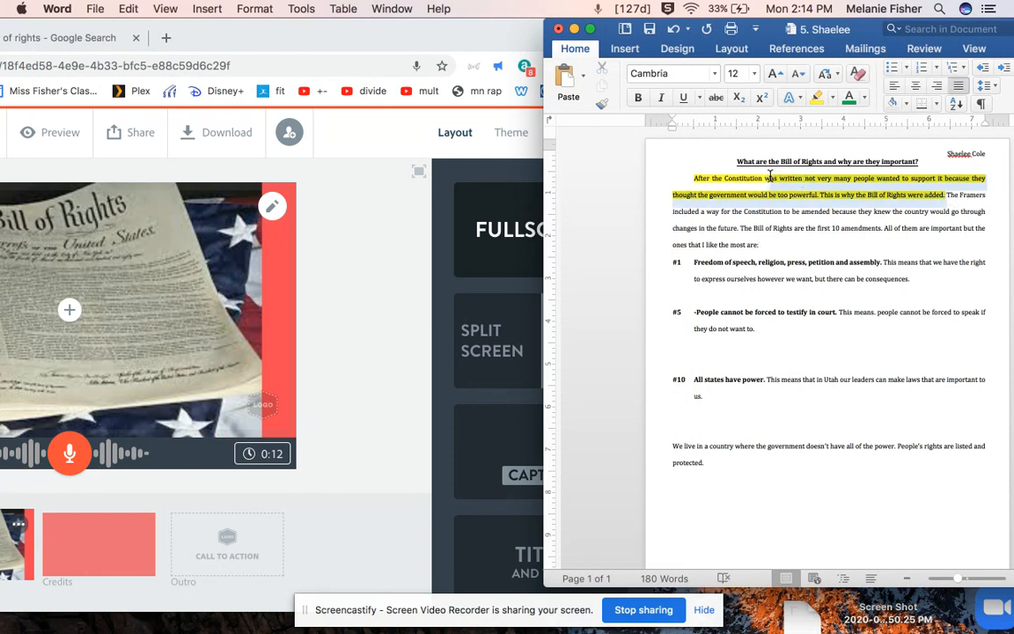
pyautogui.click(958, 209)
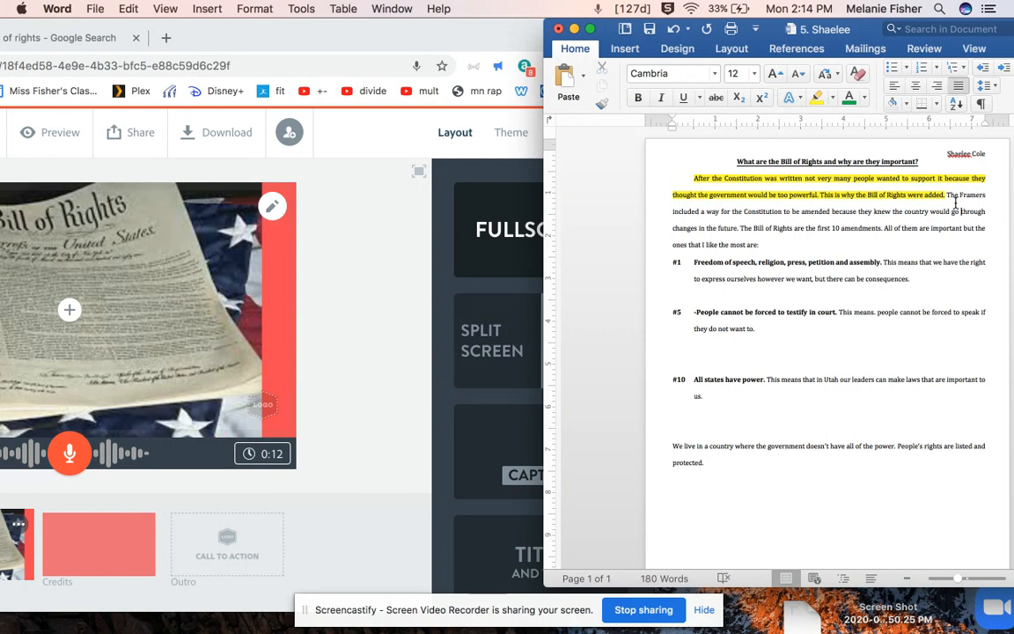
pyautogui.moveTo(947, 197); pyautogui.dragTo(833, 198)
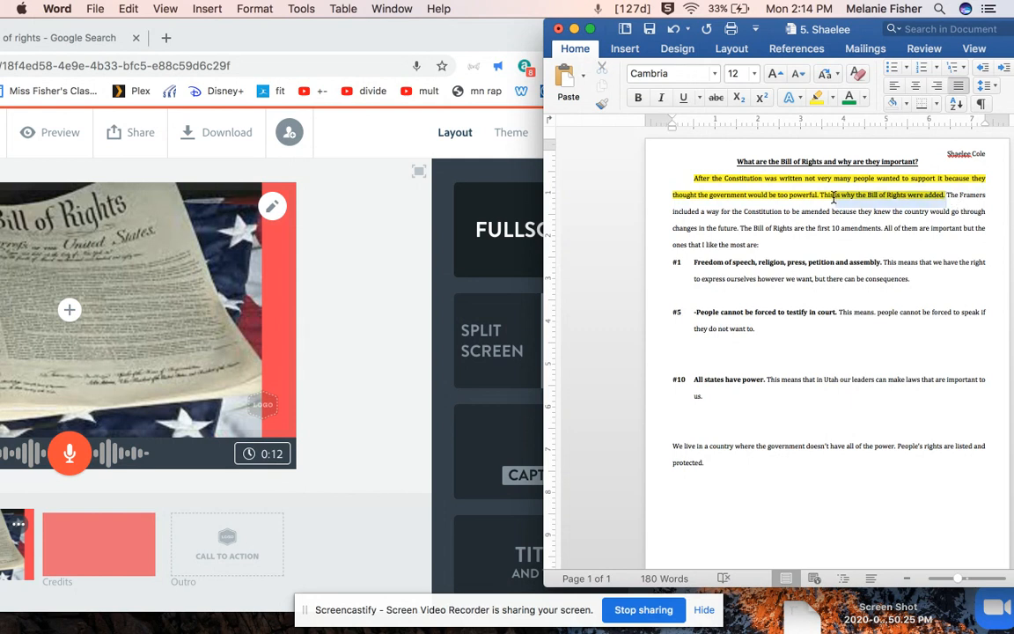
pyautogui.click(823, 204)
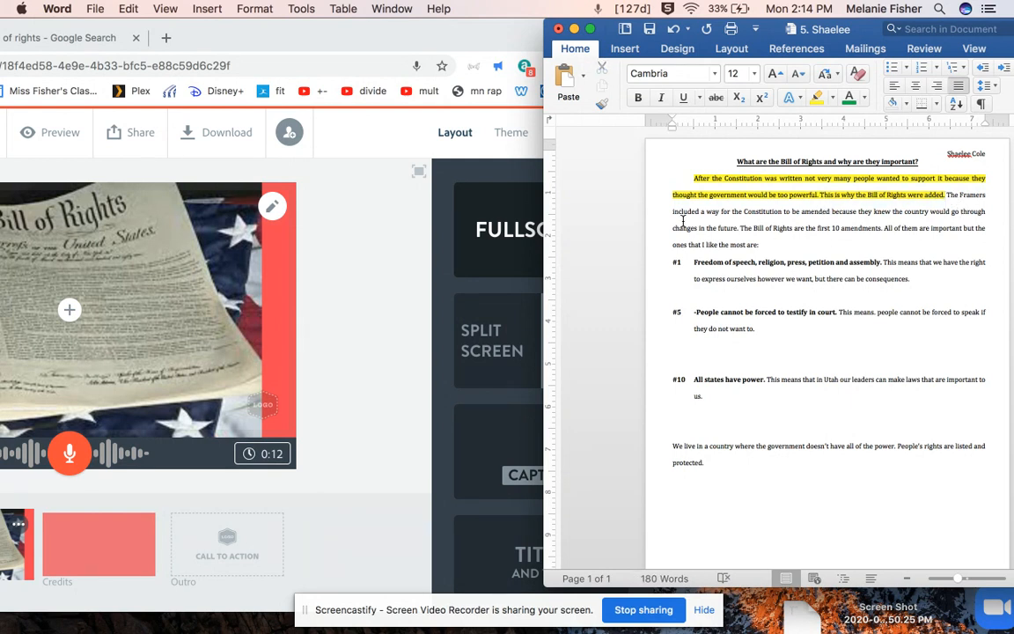
pyautogui.moveTo(677, 215); pyautogui.dragTo(833, 202)
pyautogui.click(833, 252)
# Return to the Adobe Spark editor, play back the slide's narration while adjusting the system volume, and remove the narration
pyautogui.click(306, 217)
pyautogui.moveTo(379, 29); pyautogui.dragTo(563, 6)
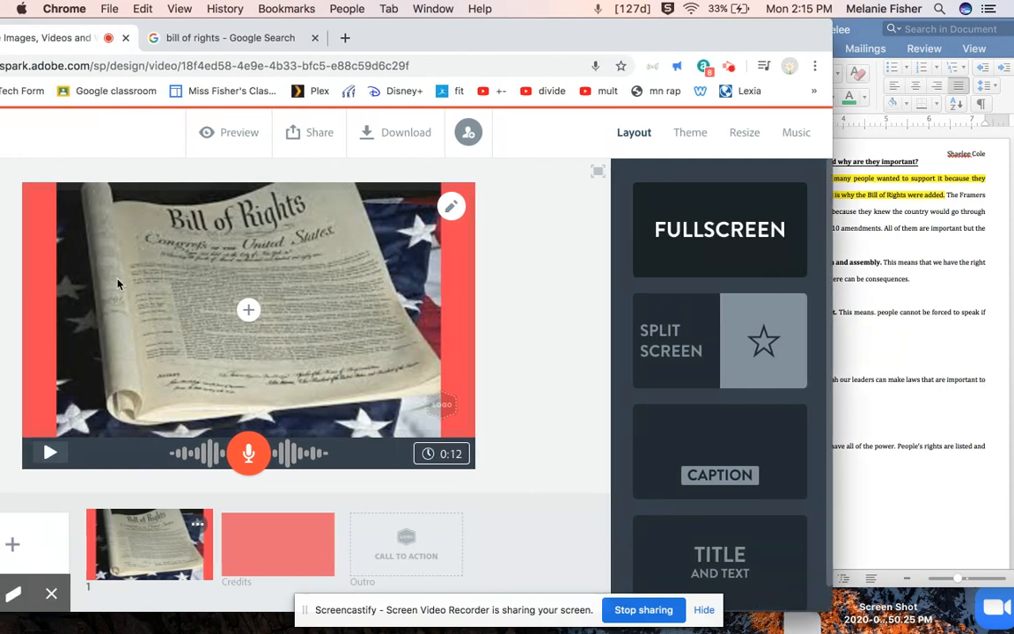
pyautogui.click(47, 452)
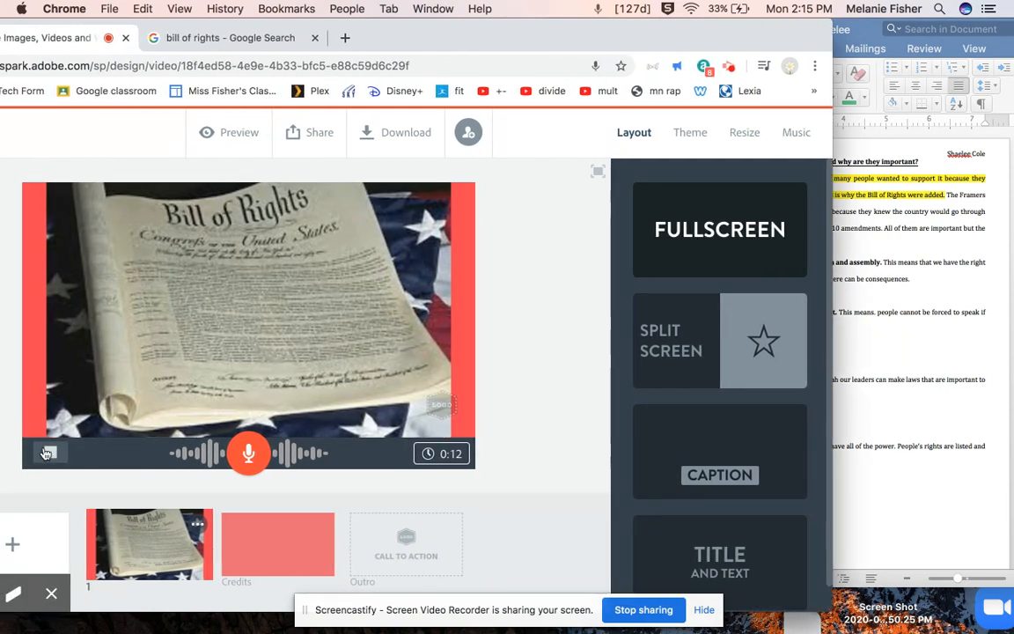
pyautogui.press('XF86AudioRaiseVolume')
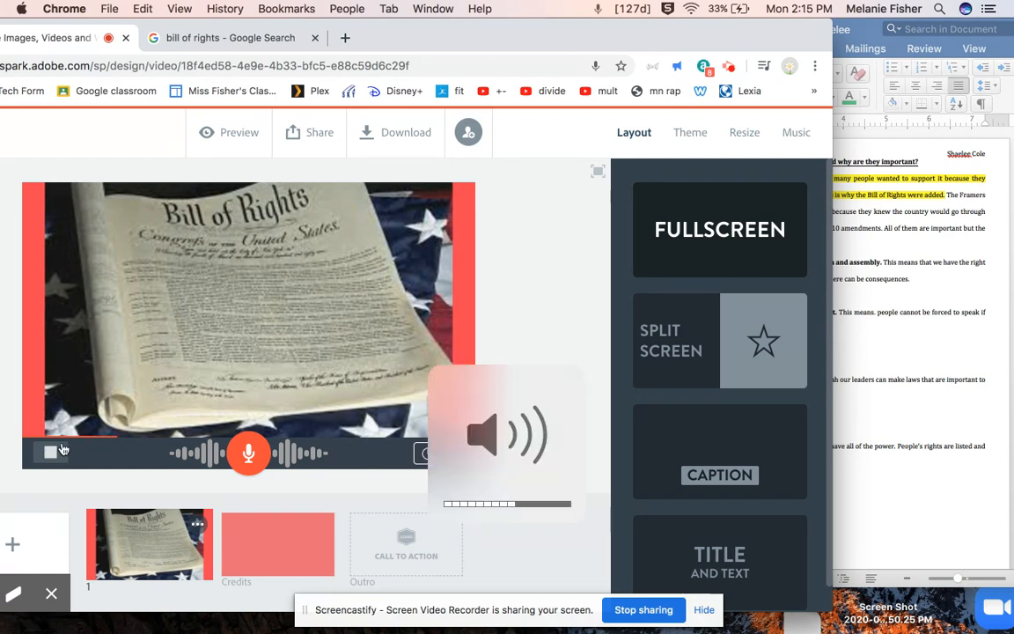
pyautogui.press('XF86AudioLowerVolume')
pyautogui.press('XF86AudioLowerVolume')
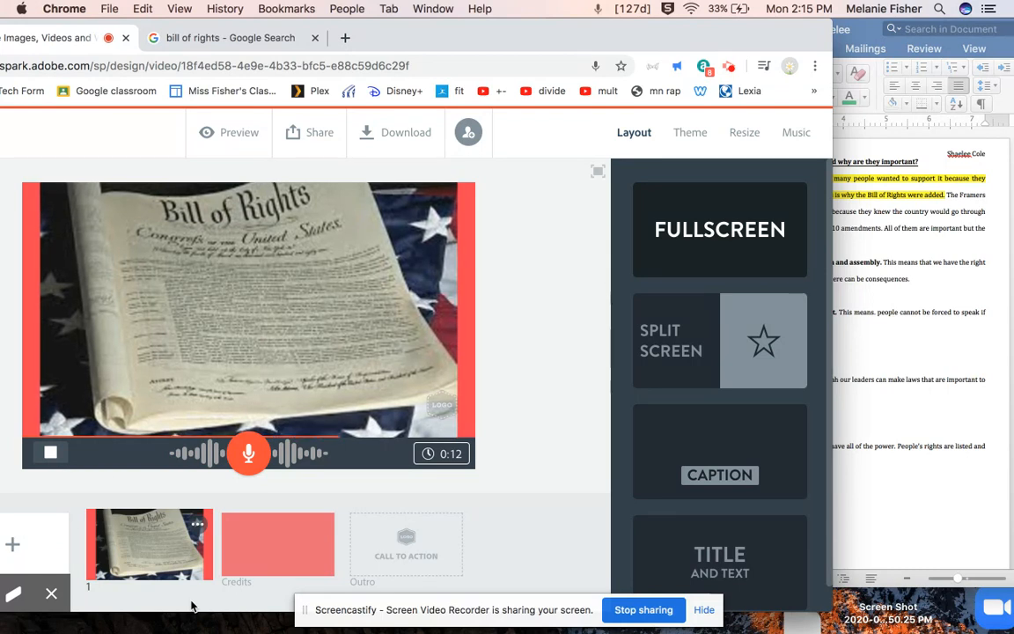
pyautogui.click(51, 454)
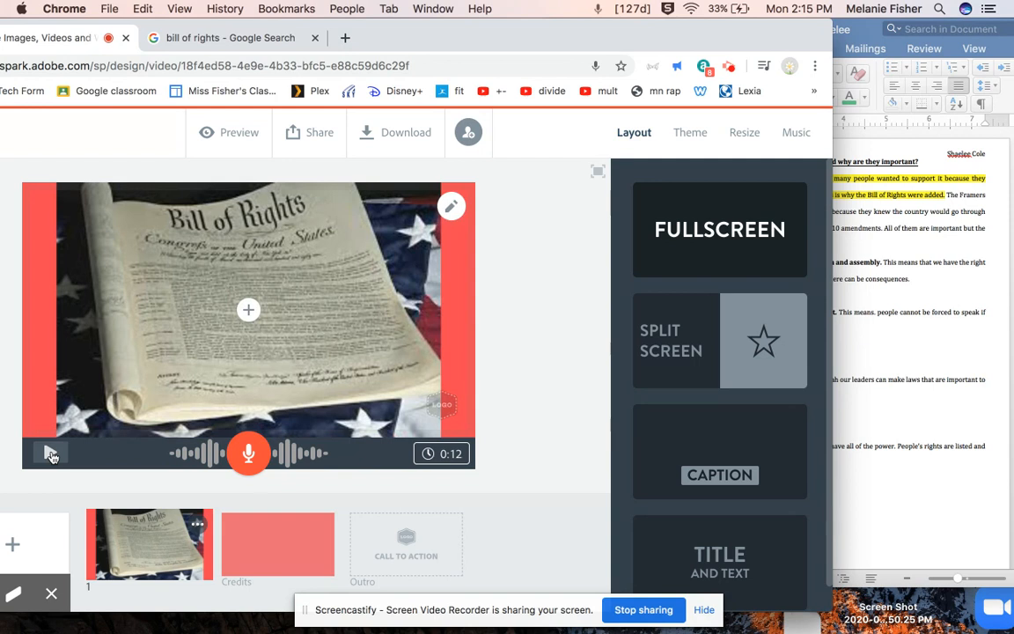
pyautogui.click(377, 424)
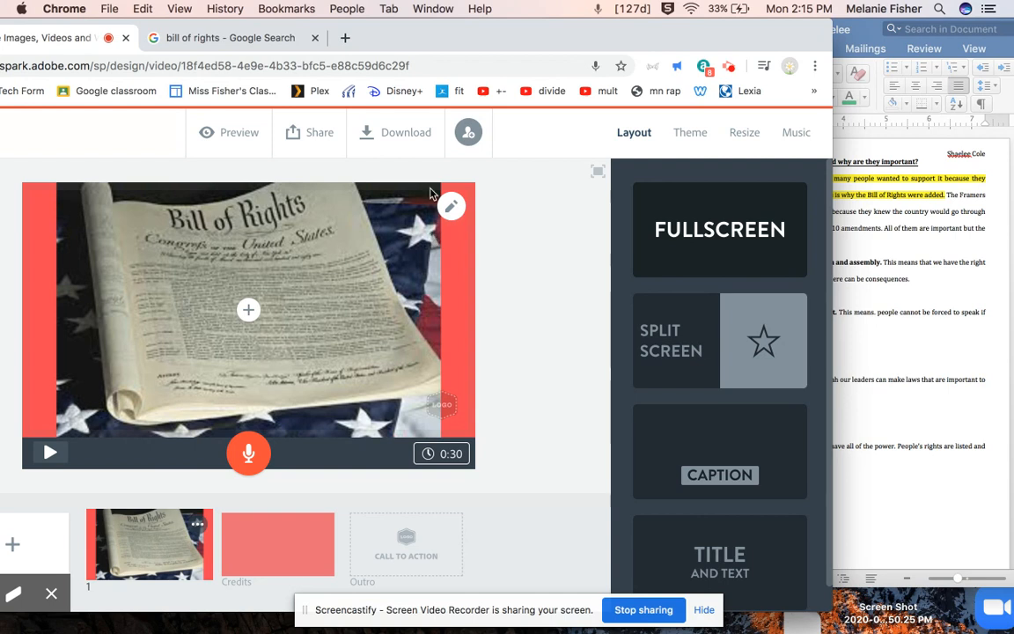
# Delete the Bill of Rights photo from the first slide
pyautogui.click(451, 206)
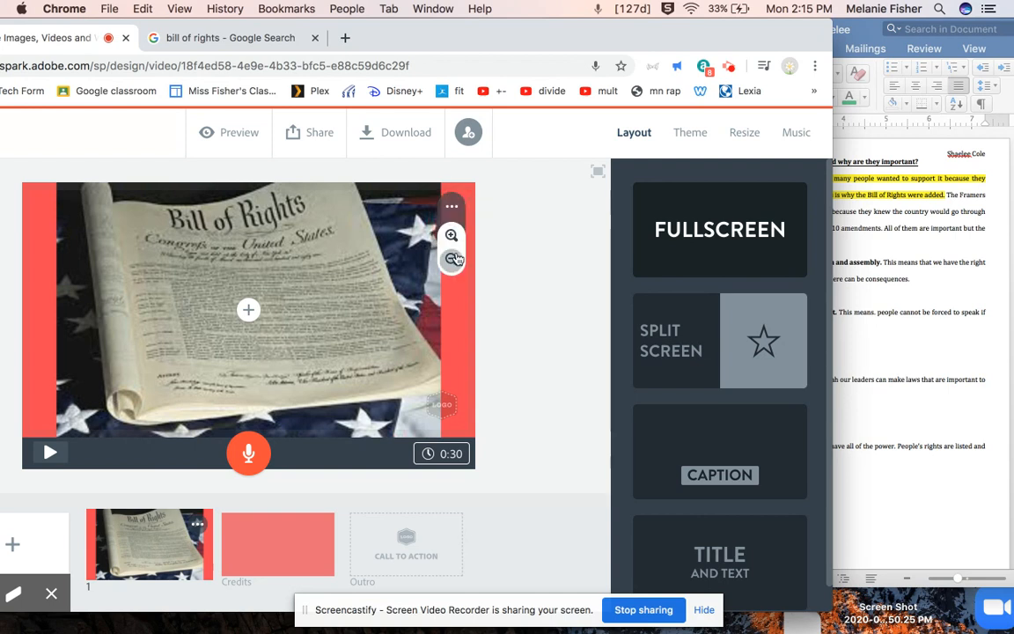
pyautogui.moveTo(607, 42); pyautogui.dragTo(623, 36)
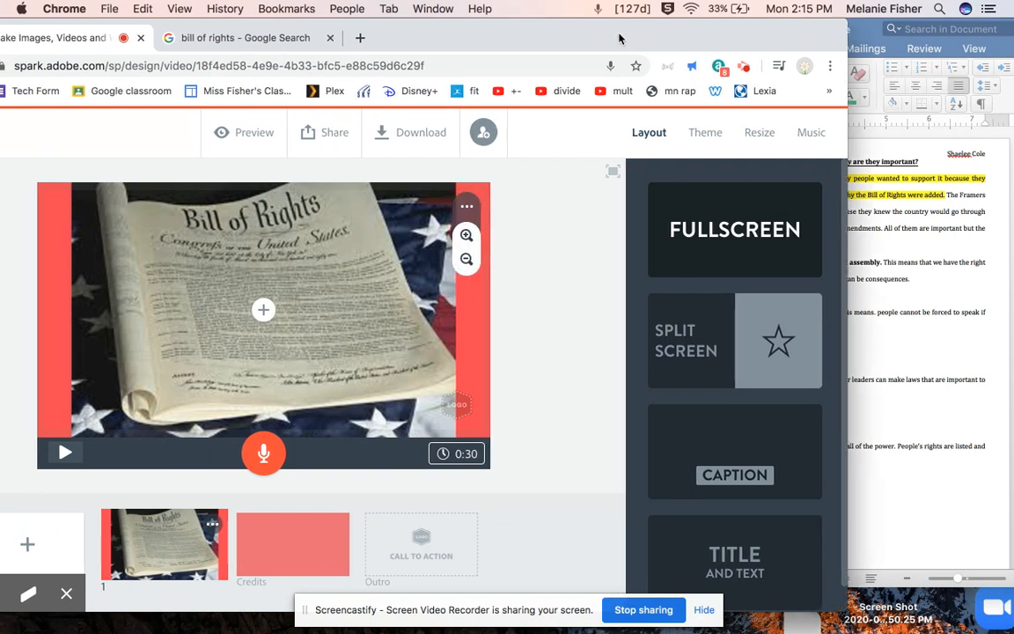
pyautogui.click(264, 309)
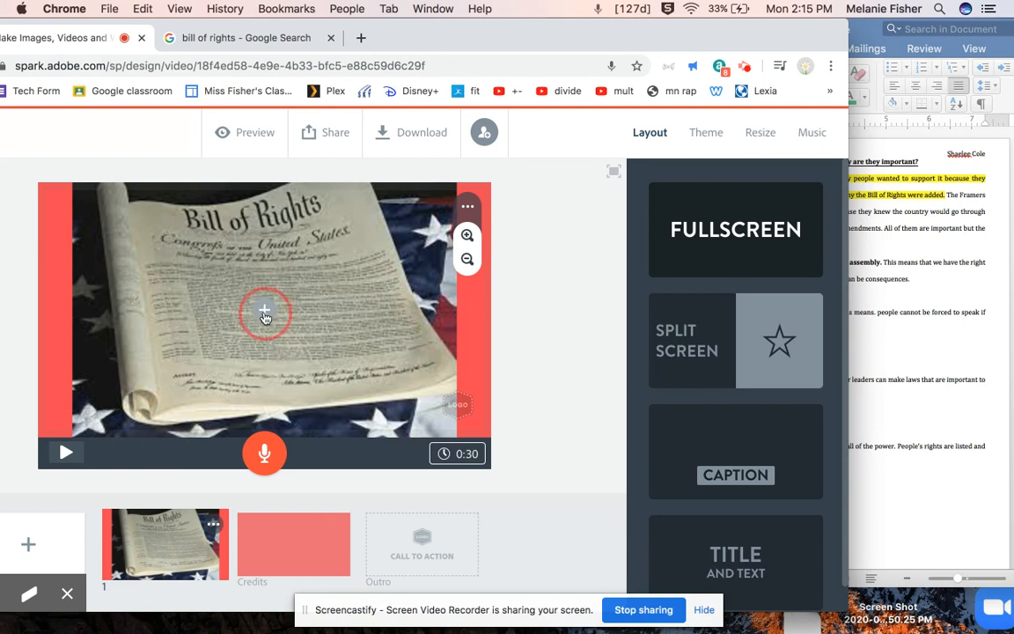
pyautogui.click(161, 200)
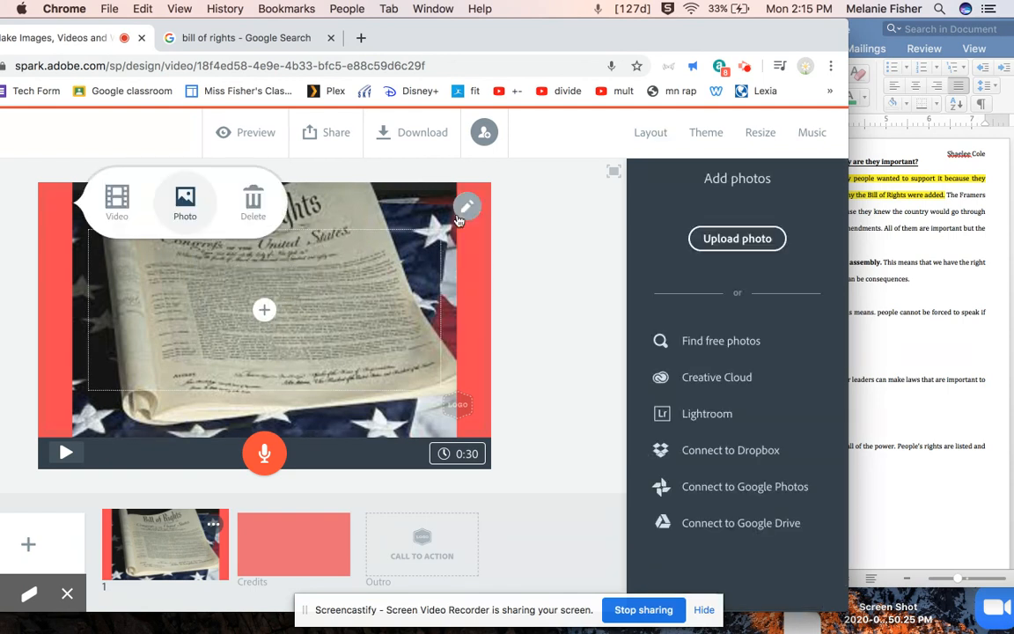
pyautogui.click(50, 197)
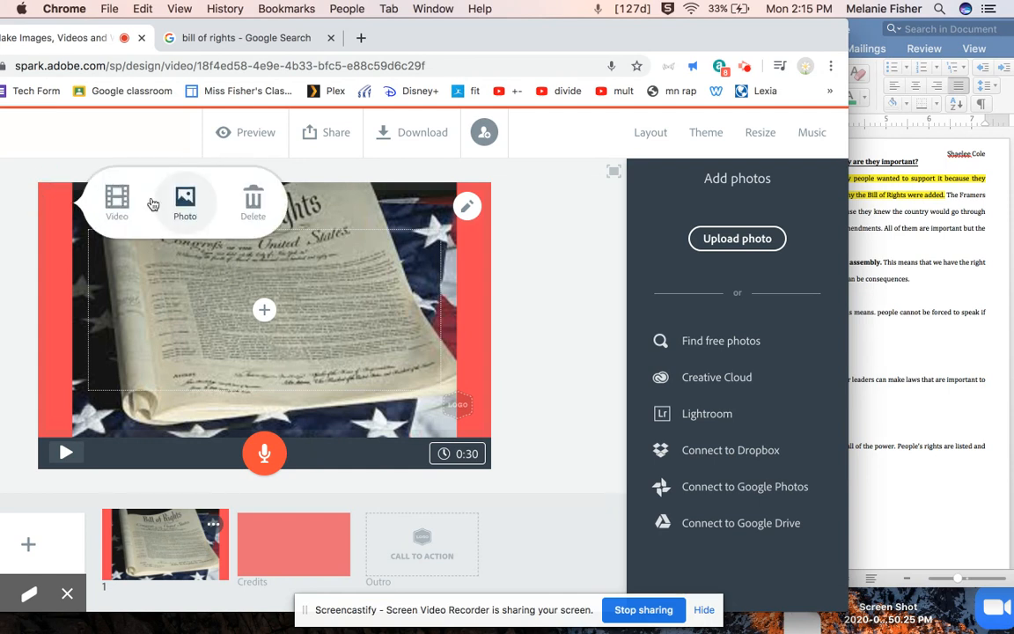
pyautogui.click(253, 200)
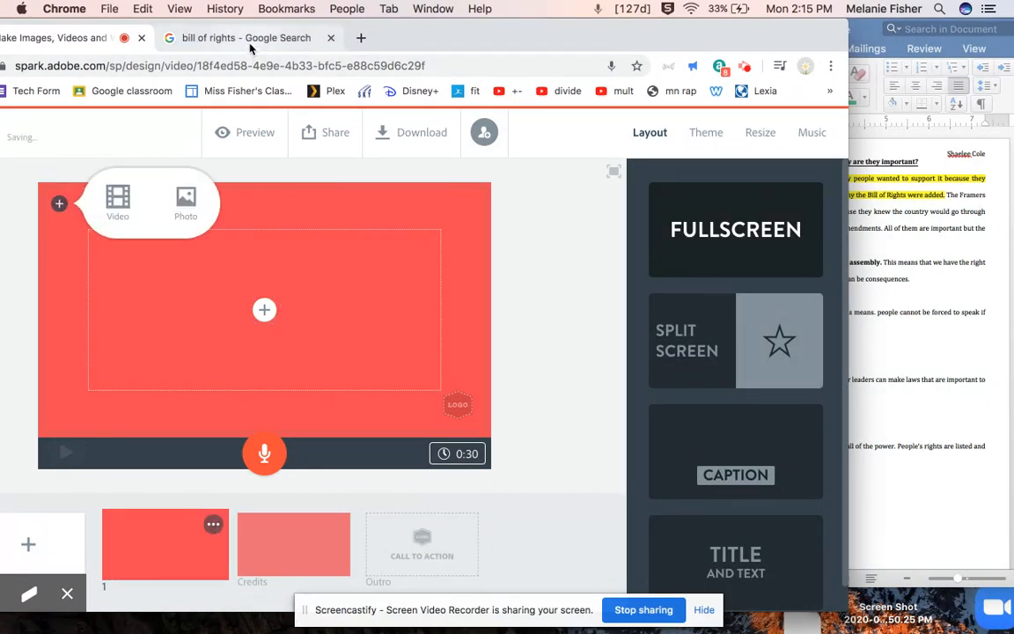
# In the Google Images tab, search for "constitution" and refine the query to "constitutional convention"
pyautogui.click(876, 216)
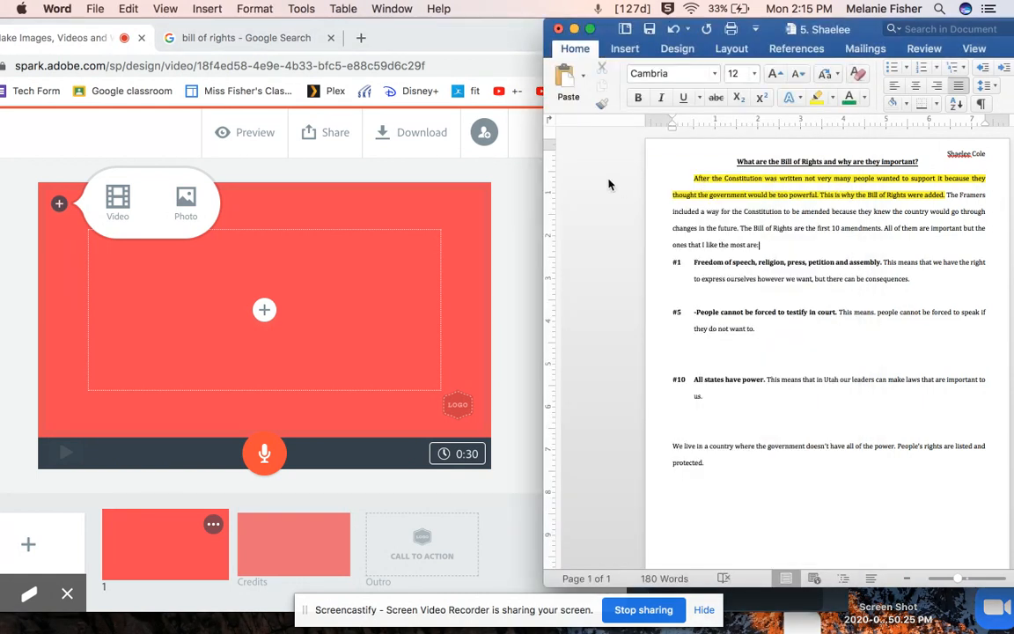
pyautogui.click(265, 42)
pyautogui.scroll(5, 342, 109)
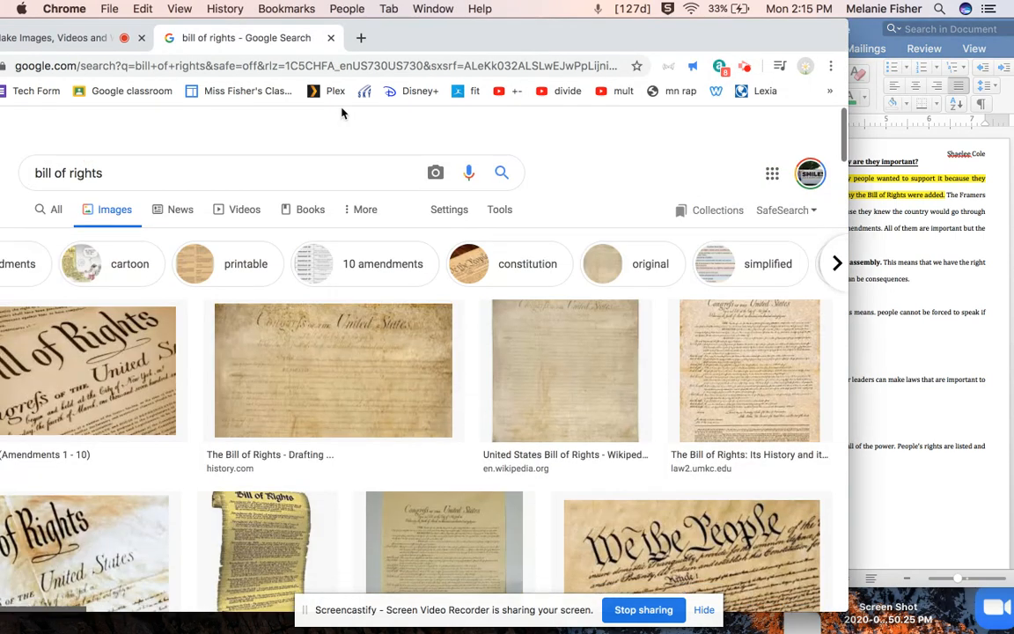
pyautogui.moveTo(121, 144); pyautogui.dragTo(4, 136)
pyautogui.write('constitution')
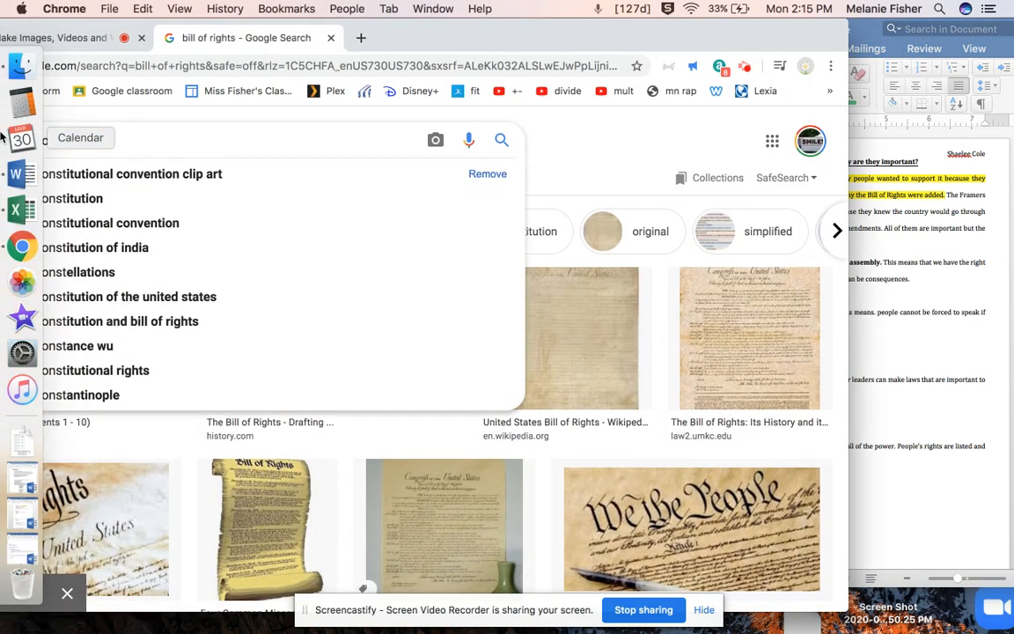
pyautogui.press('Return')
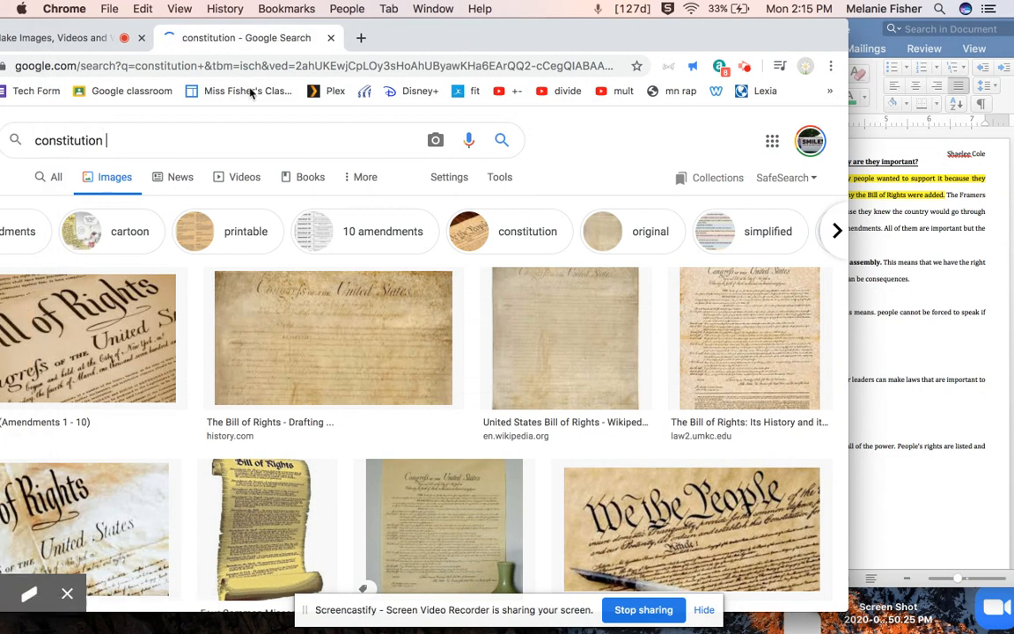
pyautogui.write('nal convention')
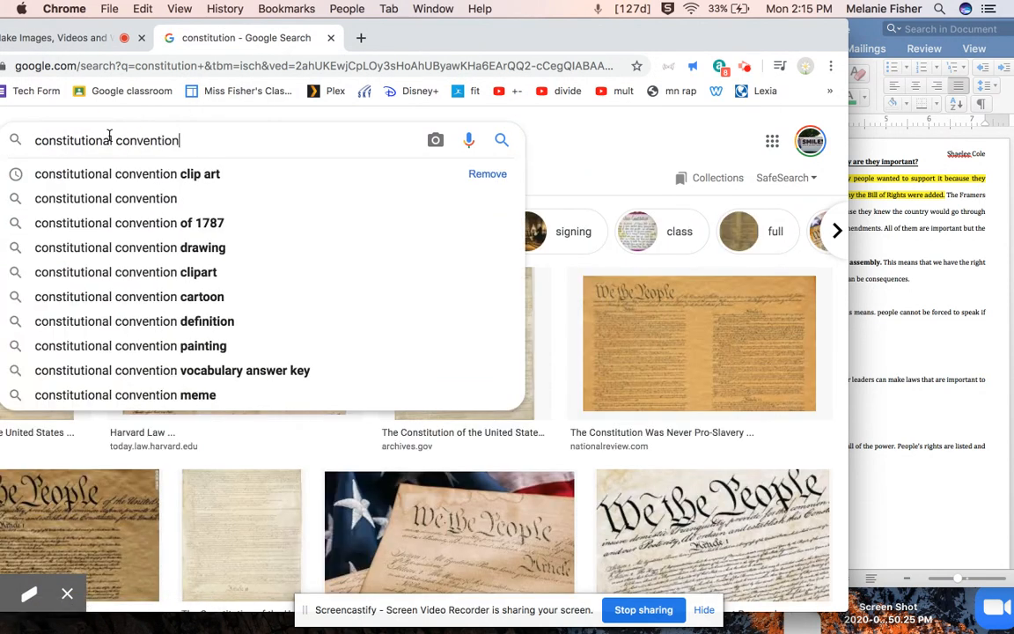
pyautogui.press('Return')
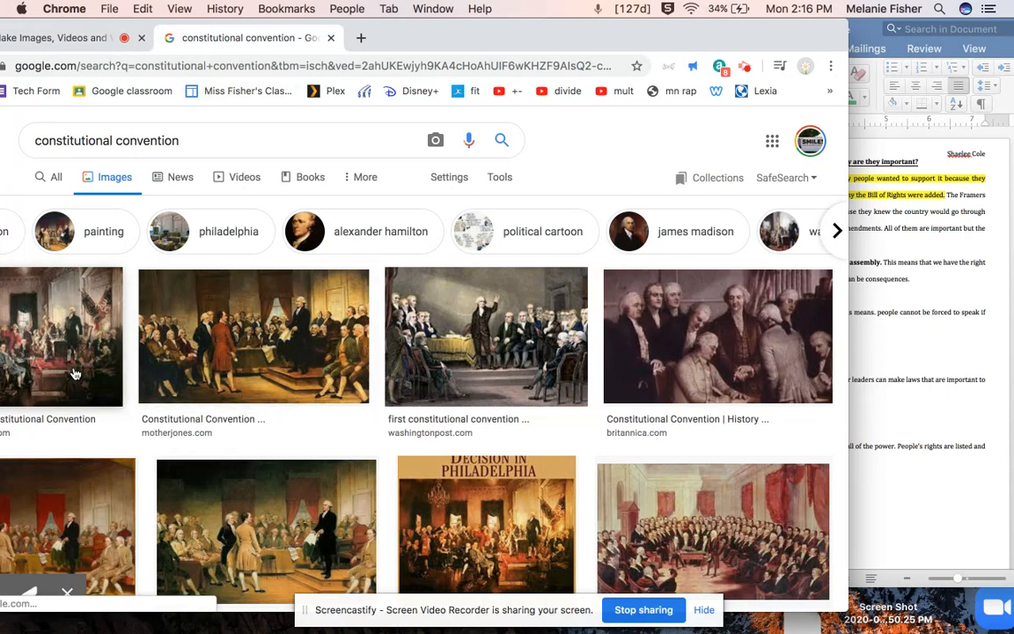
# Save the first Constitutional Convention painting from the image results to the desktop and add download-1.jpg as the Adobe Spark slide's photo
pyautogui.moveTo(78, 324); pyautogui.dragTo(951, 612)
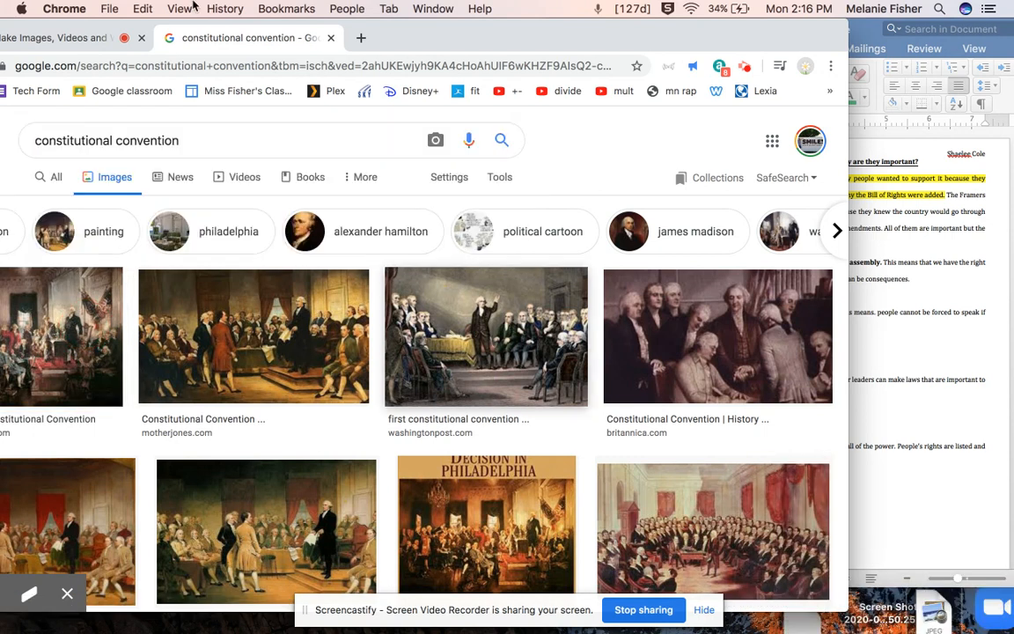
pyautogui.click(71, 33)
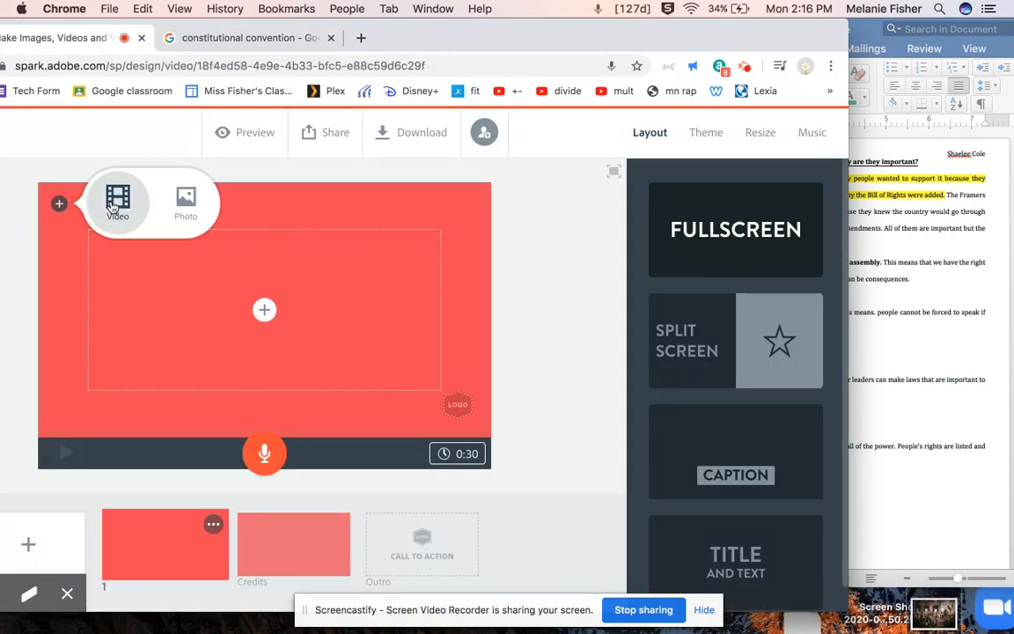
pyautogui.click(180, 202)
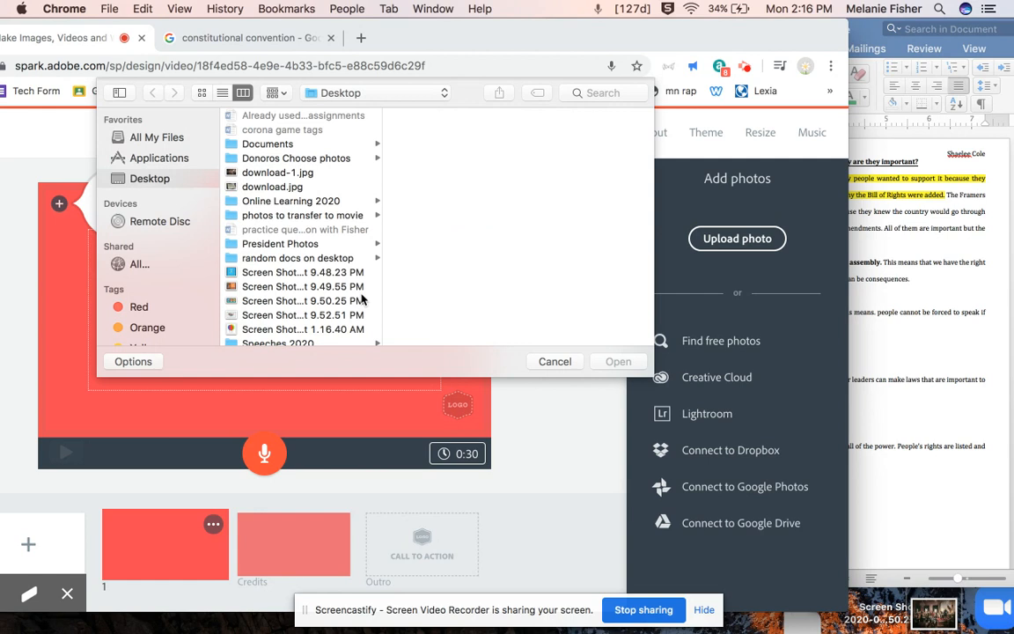
pyautogui.scroll(-2, 361, 300)
pyautogui.click(275, 155)
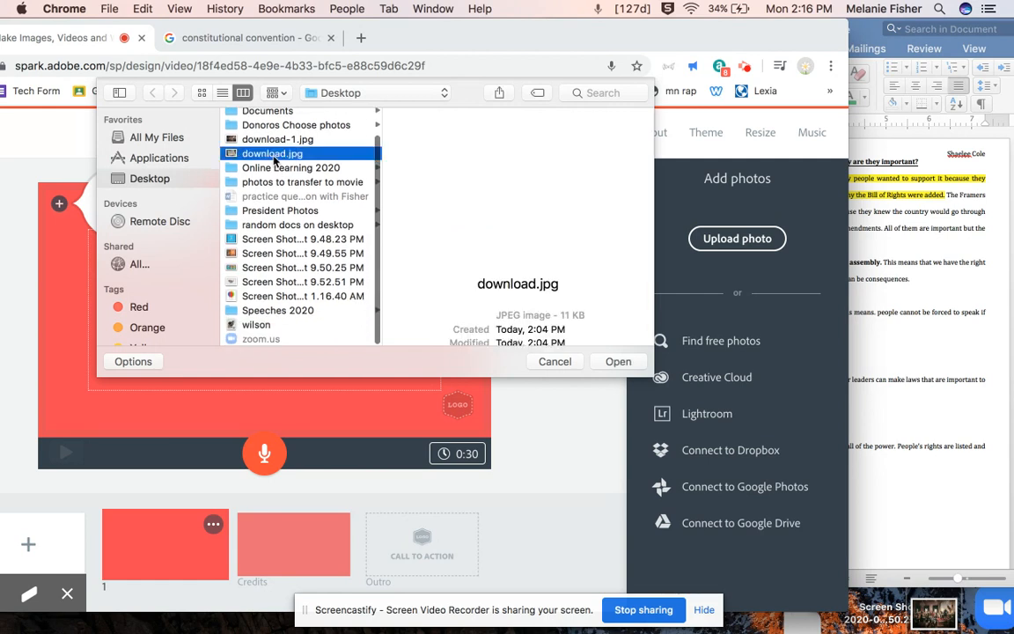
pyautogui.click(271, 139)
pyautogui.click(613, 361)
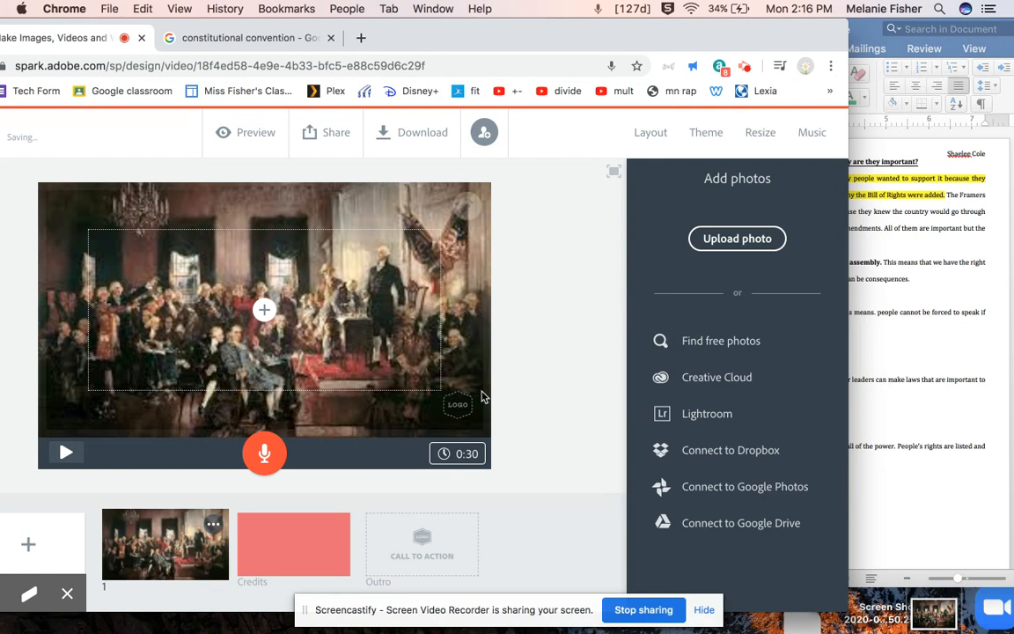
# Zoom out the slide's painting so the whole image fits inside the frame with the red background around it
pyautogui.click(467, 208)
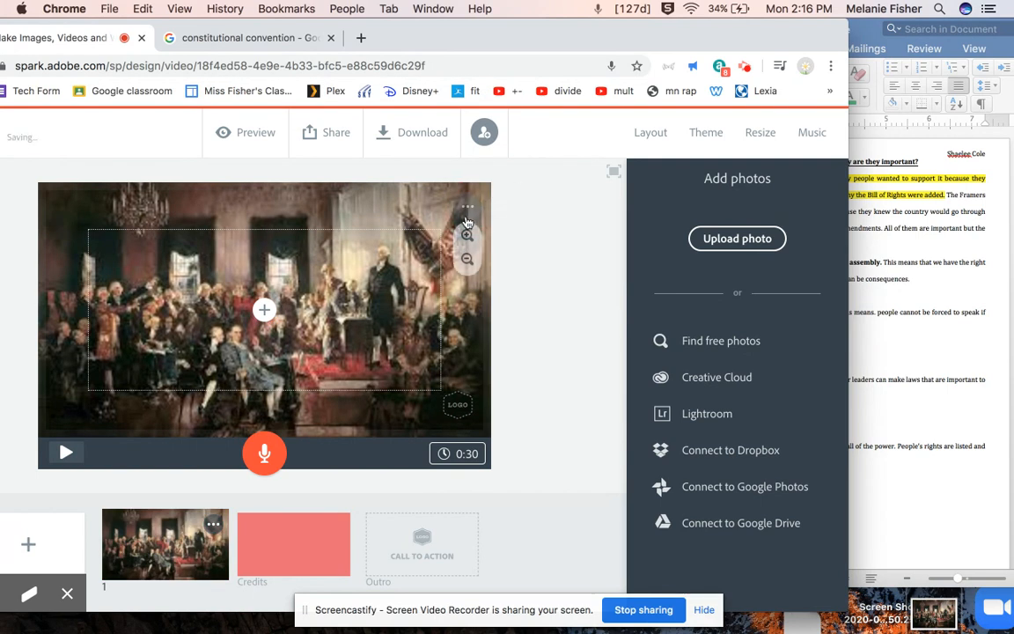
pyautogui.click(460, 266)
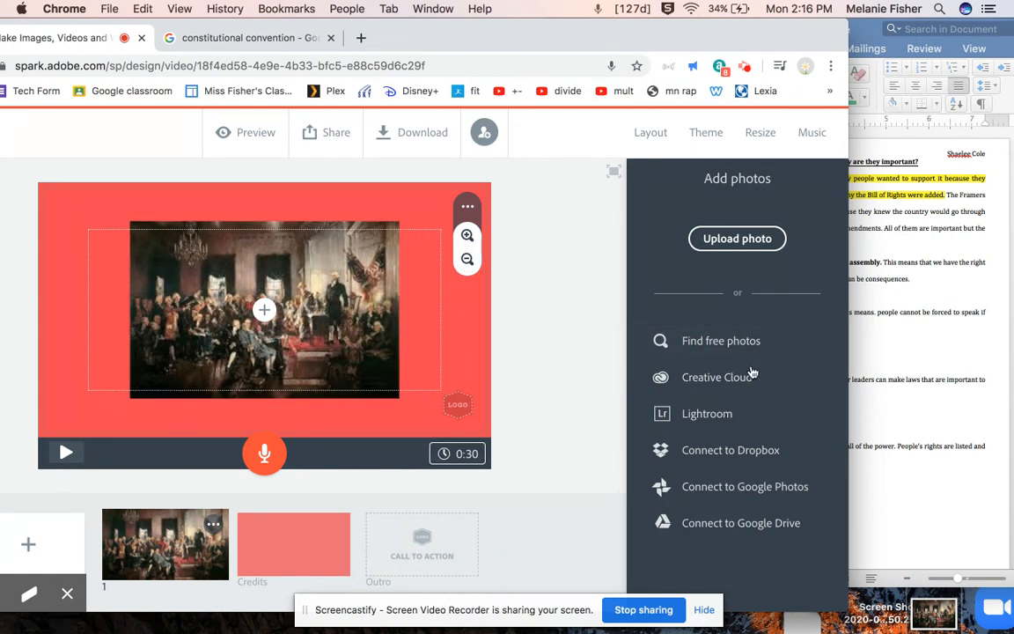
# Arrange the Adobe Spark window beside the Word essay and record the highlighted passage as the slide's narration
pyautogui.click(923, 307)
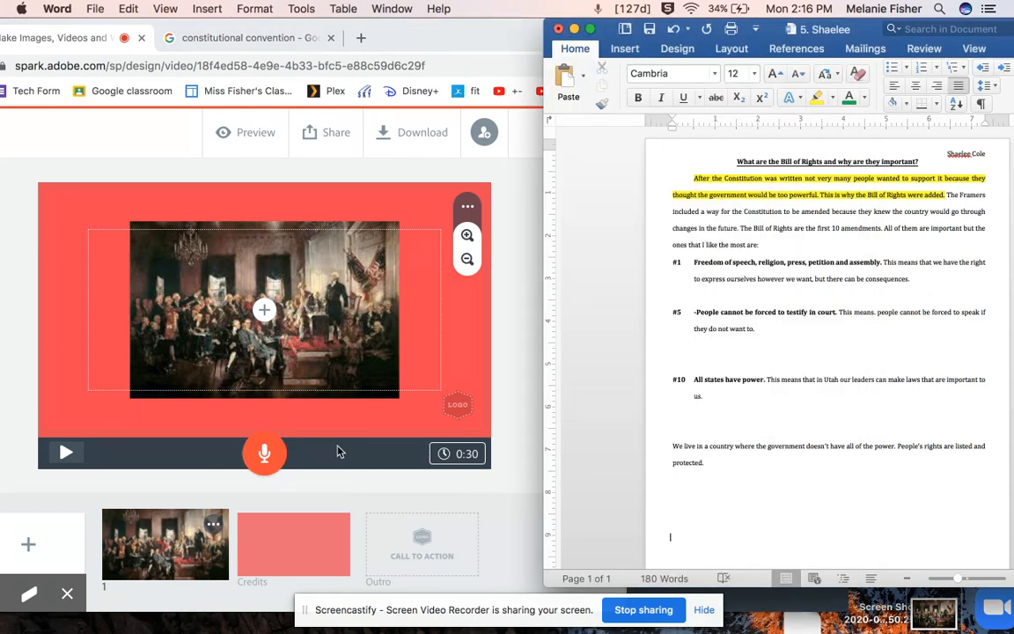
pyautogui.click(264, 454)
pyautogui.click(264, 453)
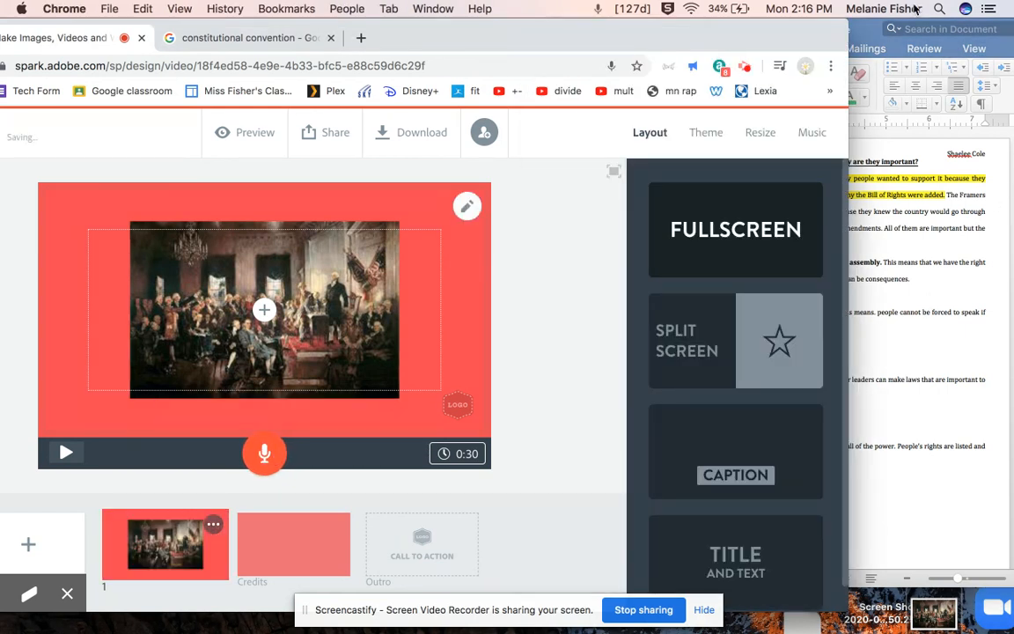
pyautogui.moveTo(791, 43); pyautogui.dragTo(604, 38)
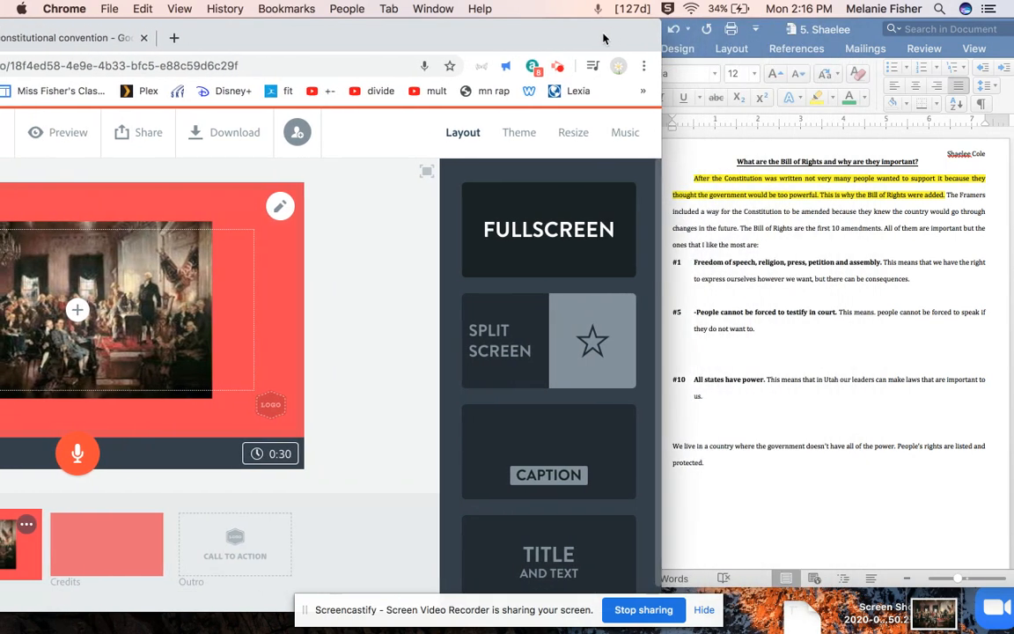
pyautogui.moveTo(76, 454); pyautogui.dragTo(75, 455)
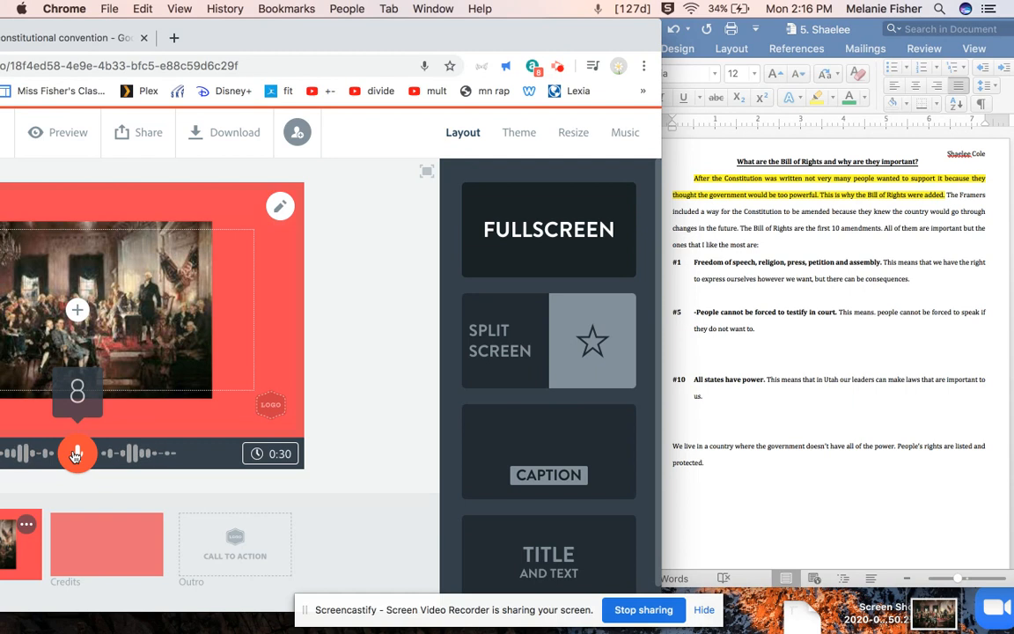
pyautogui.moveTo(77, 455); pyautogui.dragTo(77, 455)
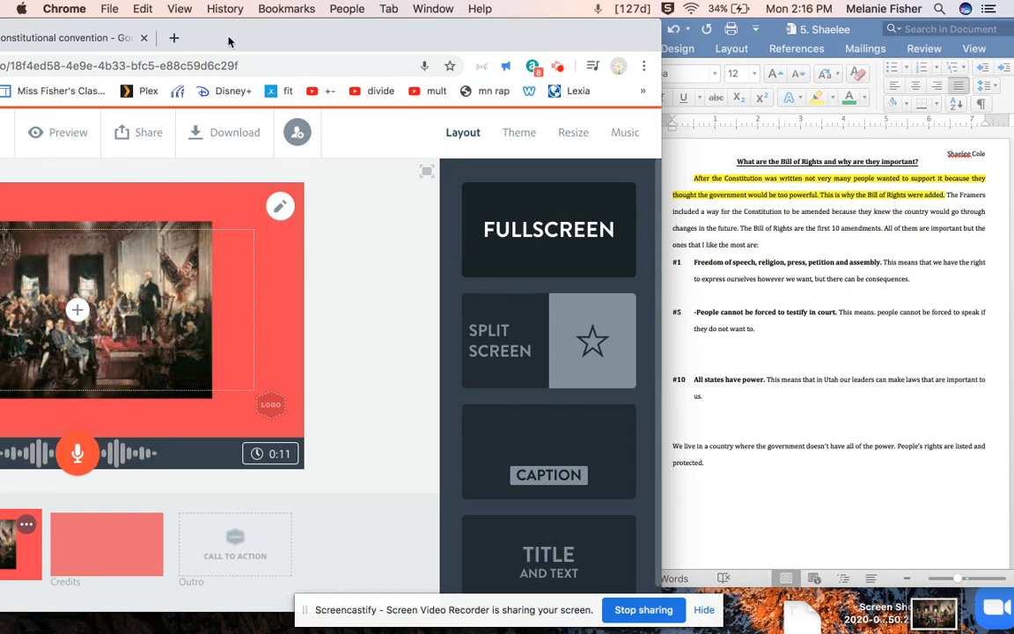
# Try the Caption layout on the painting slide and switch it back to the Fullscreen layout
pyautogui.moveTo(229, 42); pyautogui.dragTo(532, 10)
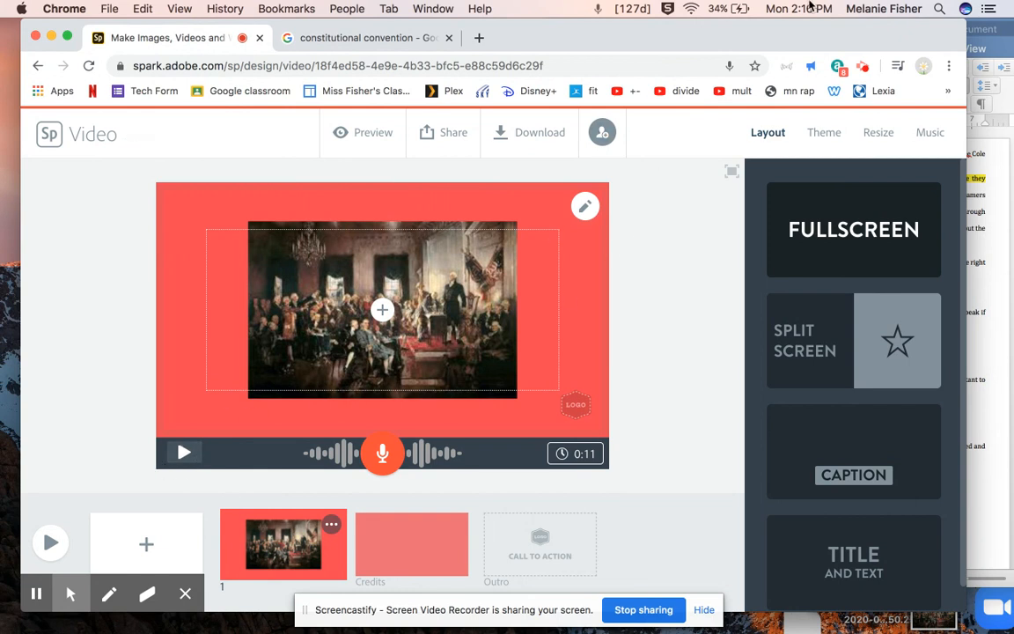
pyautogui.moveTo(714, 36); pyautogui.dragTo(639, 38)
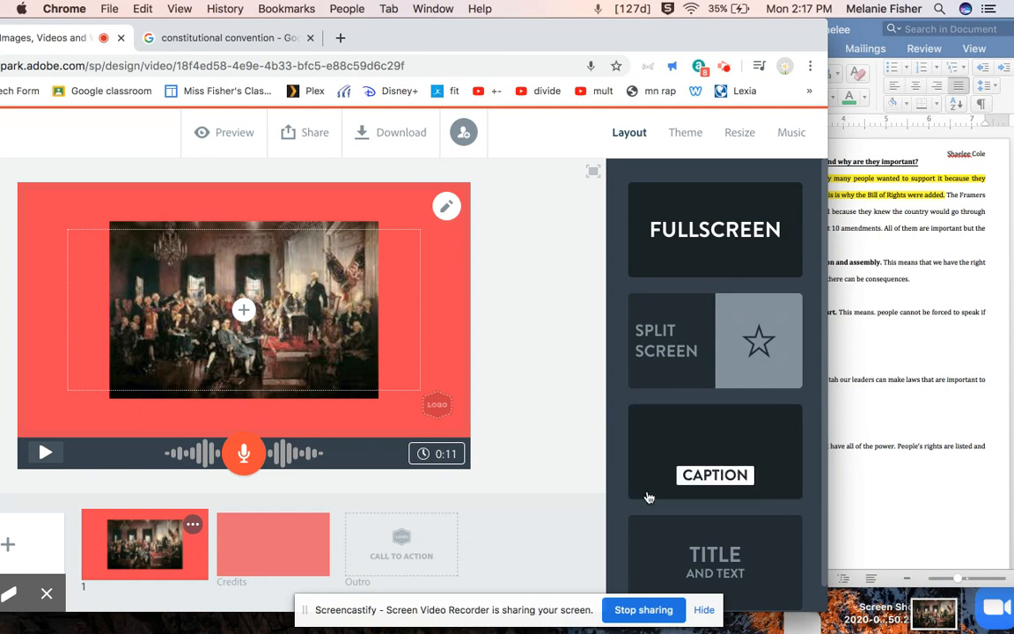
pyautogui.click(691, 479)
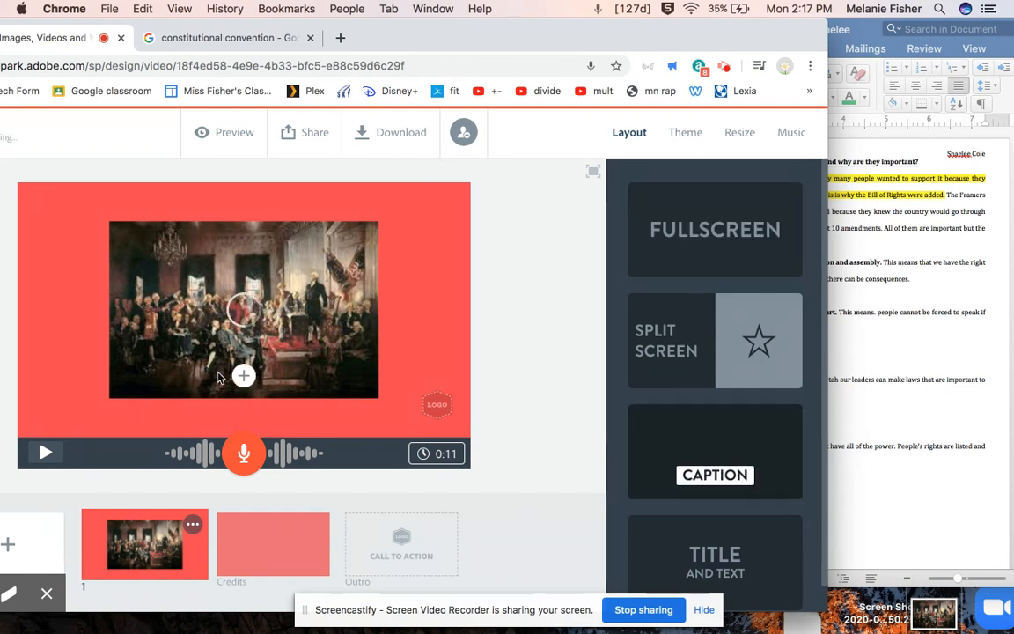
pyautogui.click(238, 379)
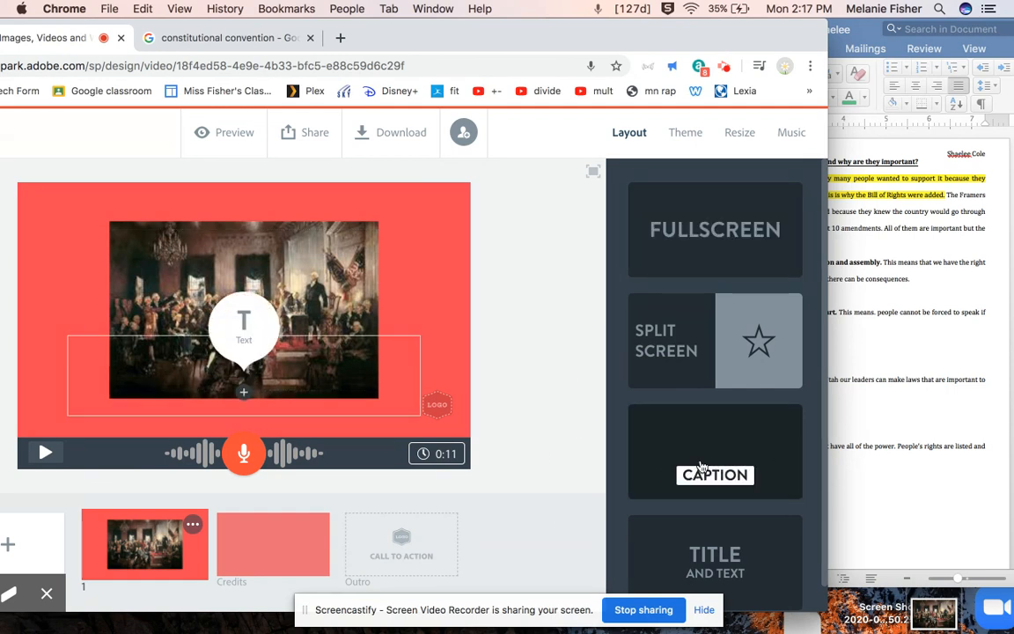
pyautogui.click(656, 225)
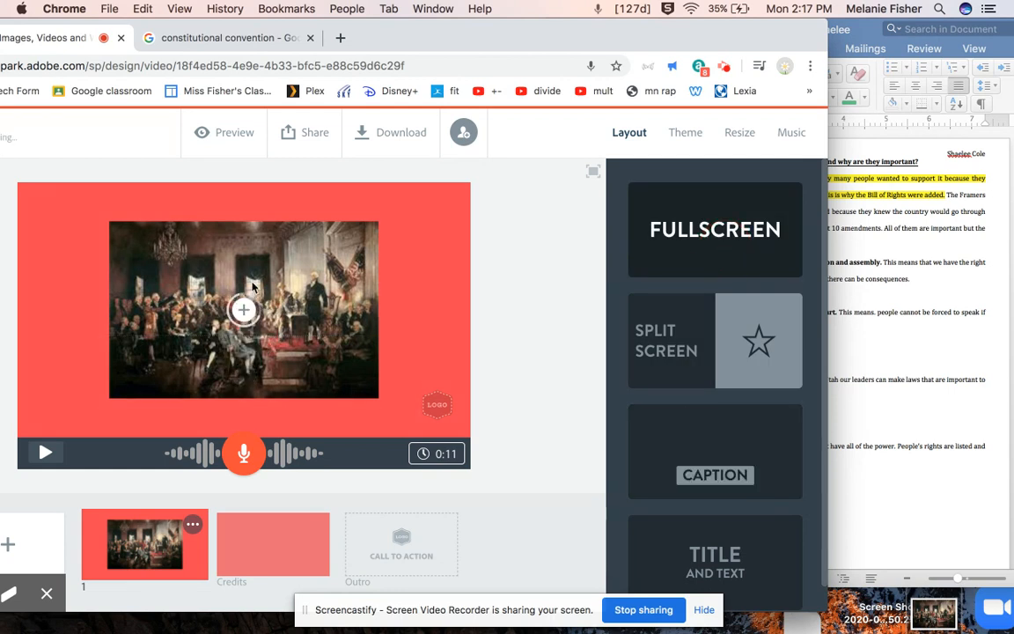
# Try adding a text box over the painting in the Fullscreen layout and delete the text box
pyautogui.click(244, 309)
pyautogui.click(210, 260)
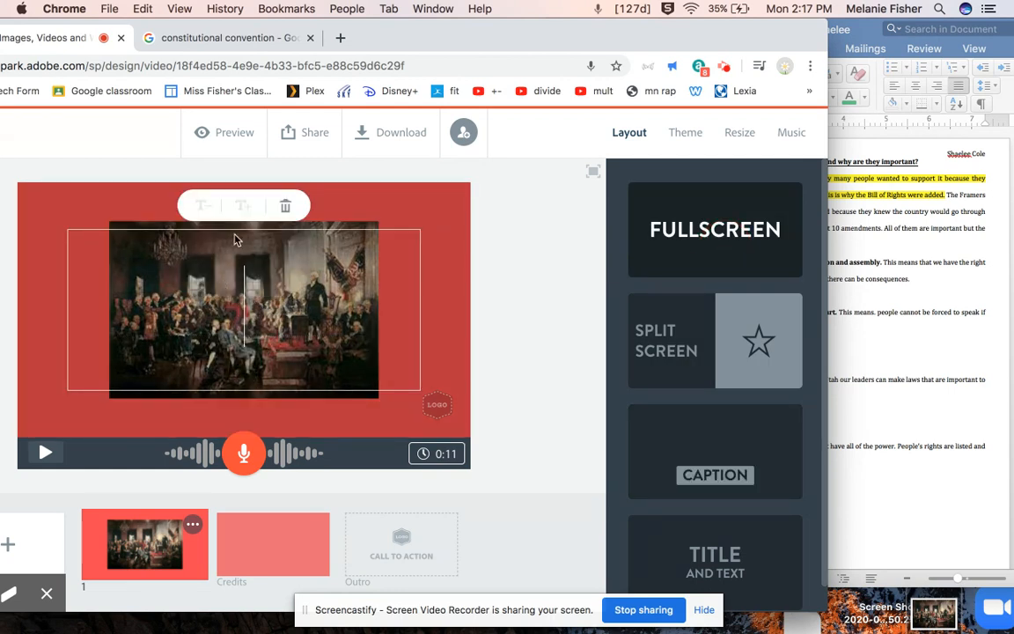
pyautogui.write('Con')
pyautogui.press('BackSpace')
pyautogui.press('BackSpace')
pyautogui.press('BackSpace')
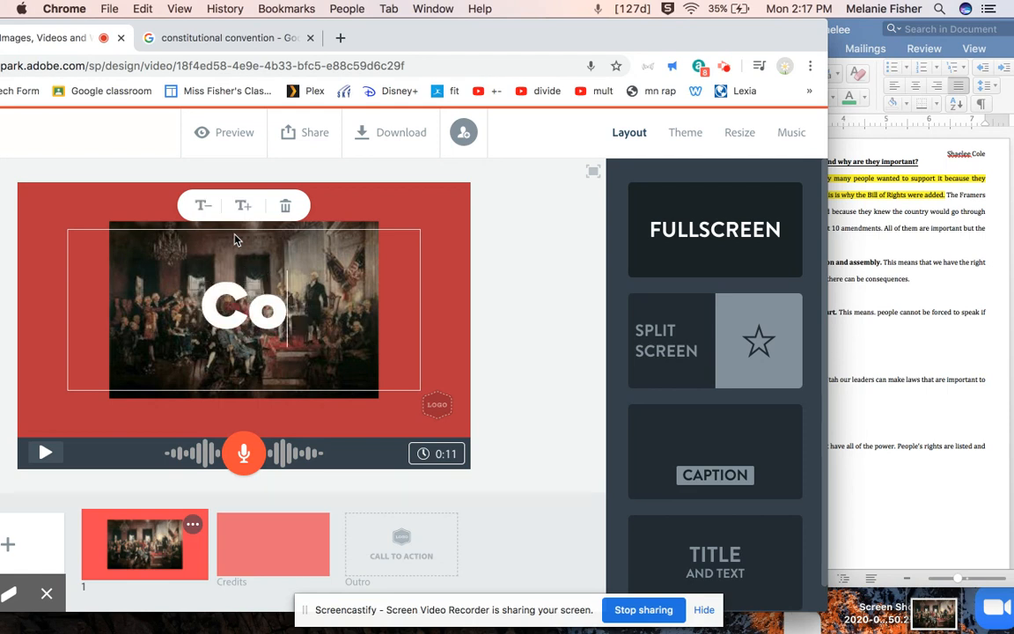
pyautogui.click(284, 206)
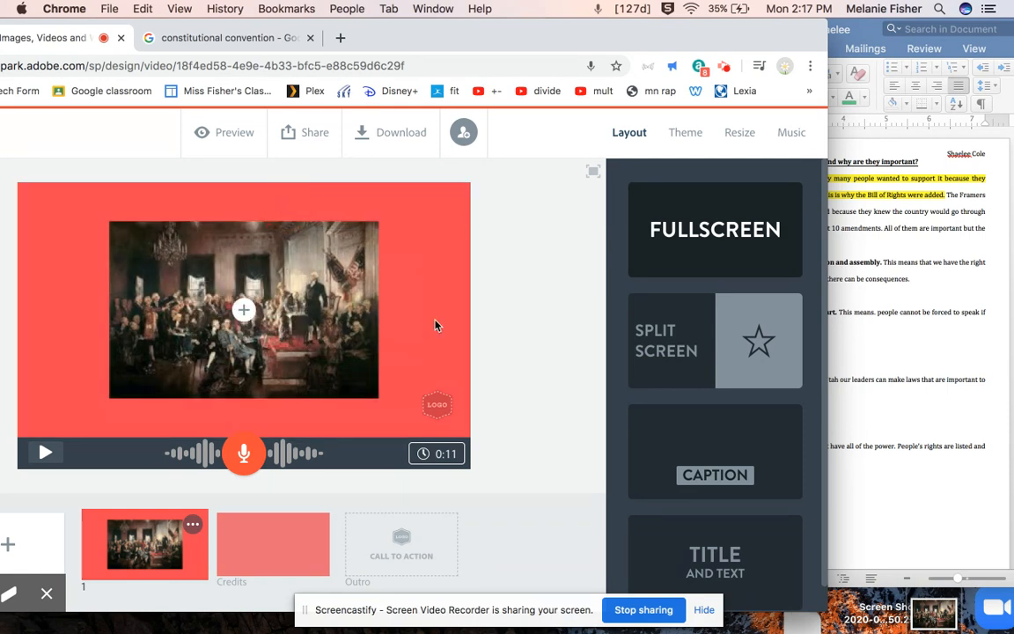
pyautogui.moveTo(448, 31); pyautogui.dragTo(501, 31)
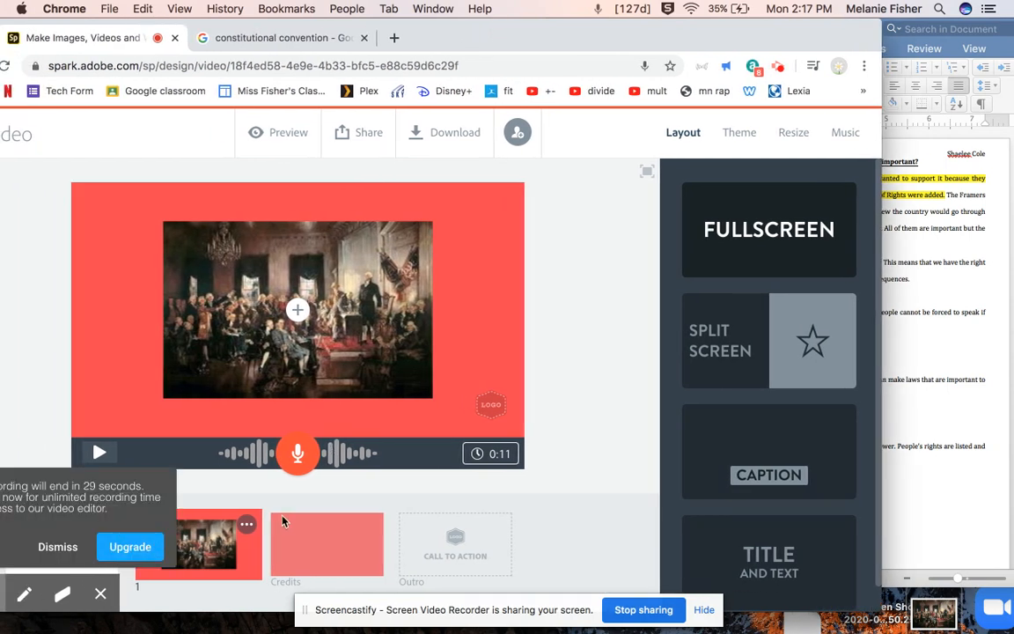